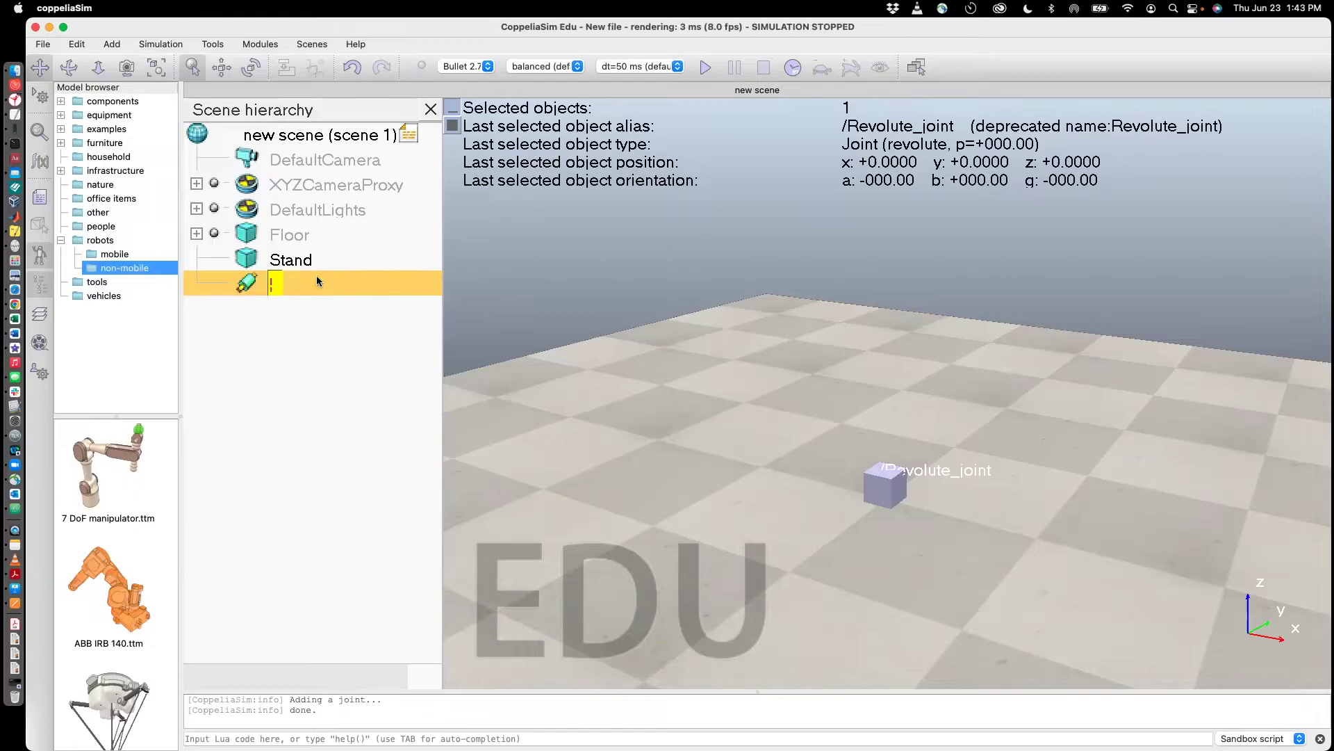
- Name the revolute joint Joint and move it along the world Z axis to z = 0.15 m
key(Return)
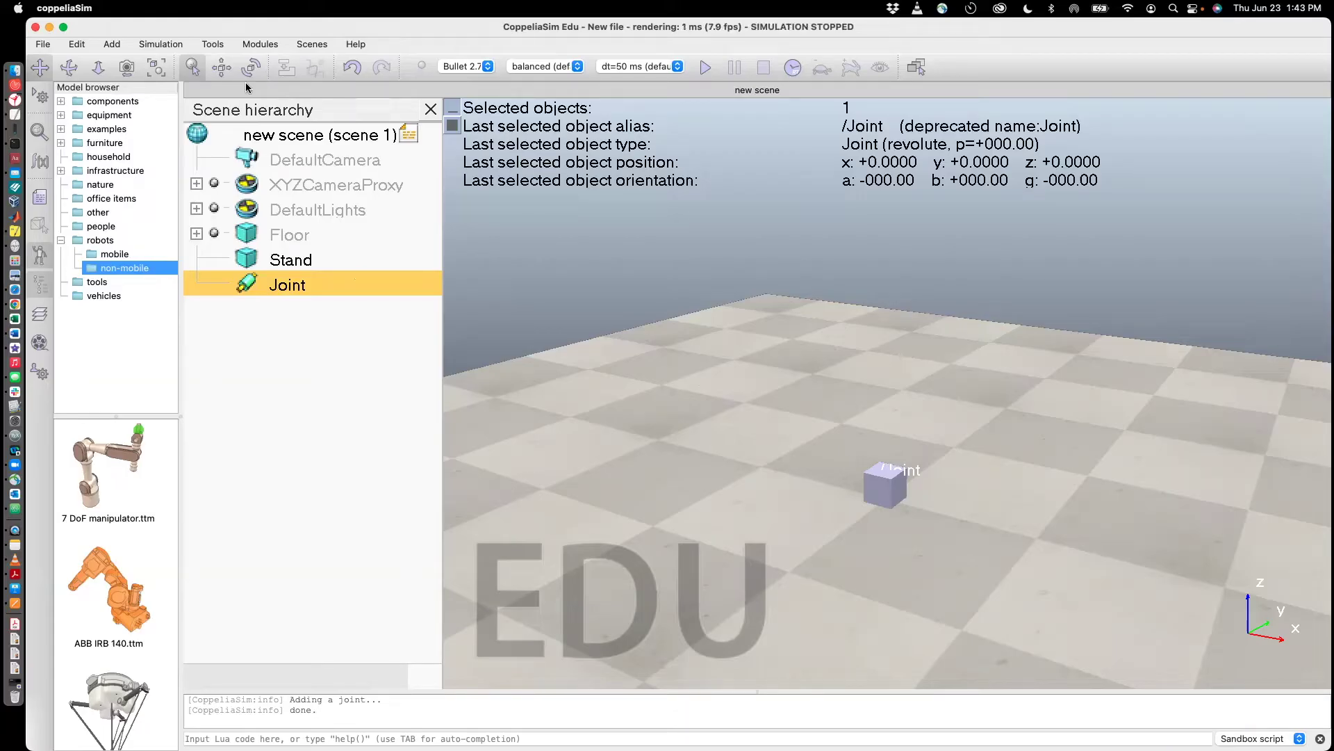
click(221, 67)
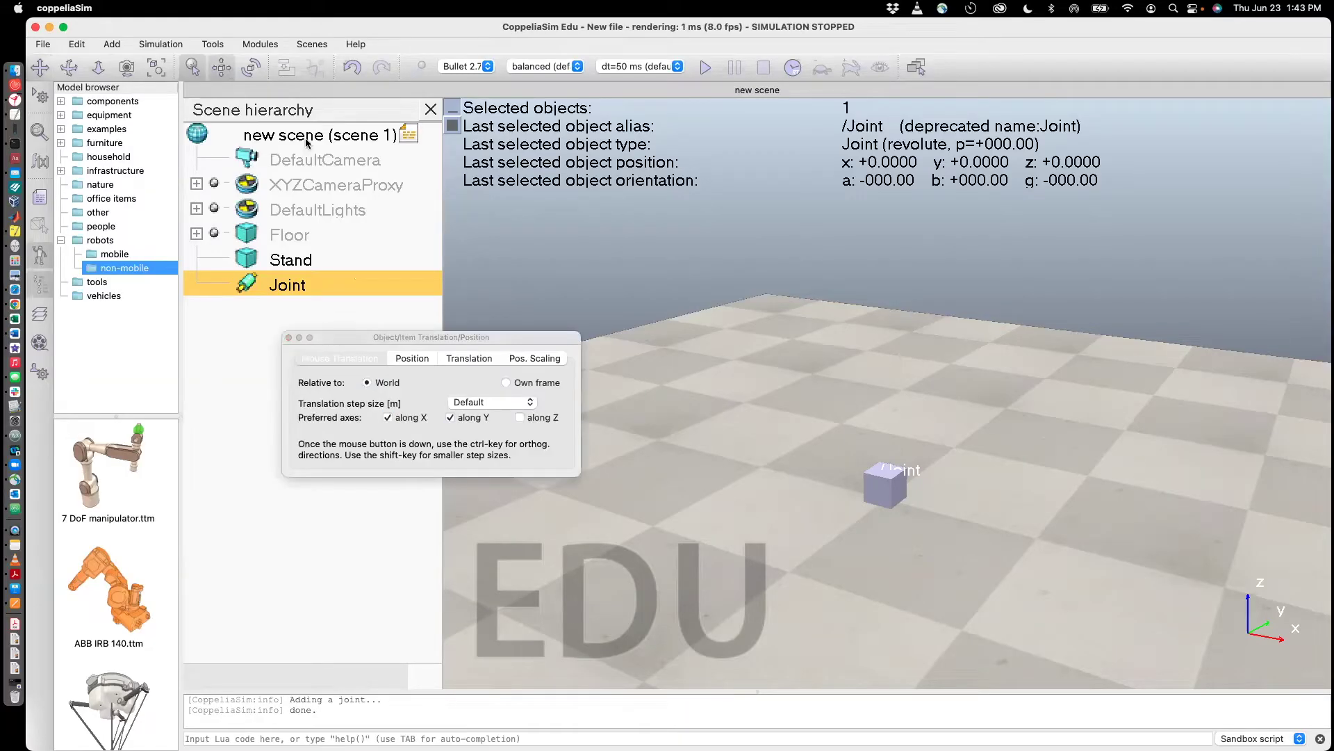
click(522, 418)
drag(880, 488, 879, 455)
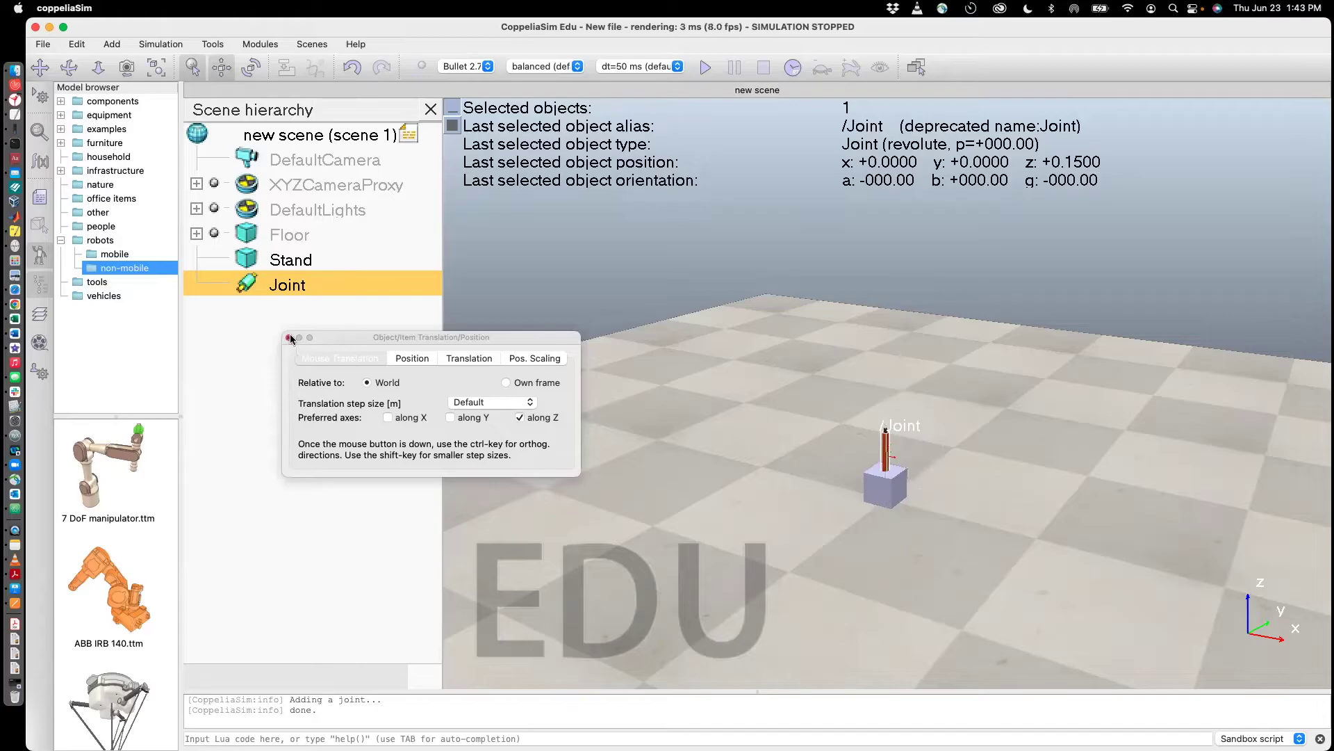
click(289, 338)
- Set the joint's diameter to 0.1 m and make the joint a child of Stand in the scene hierarchy
double_click(248, 282)
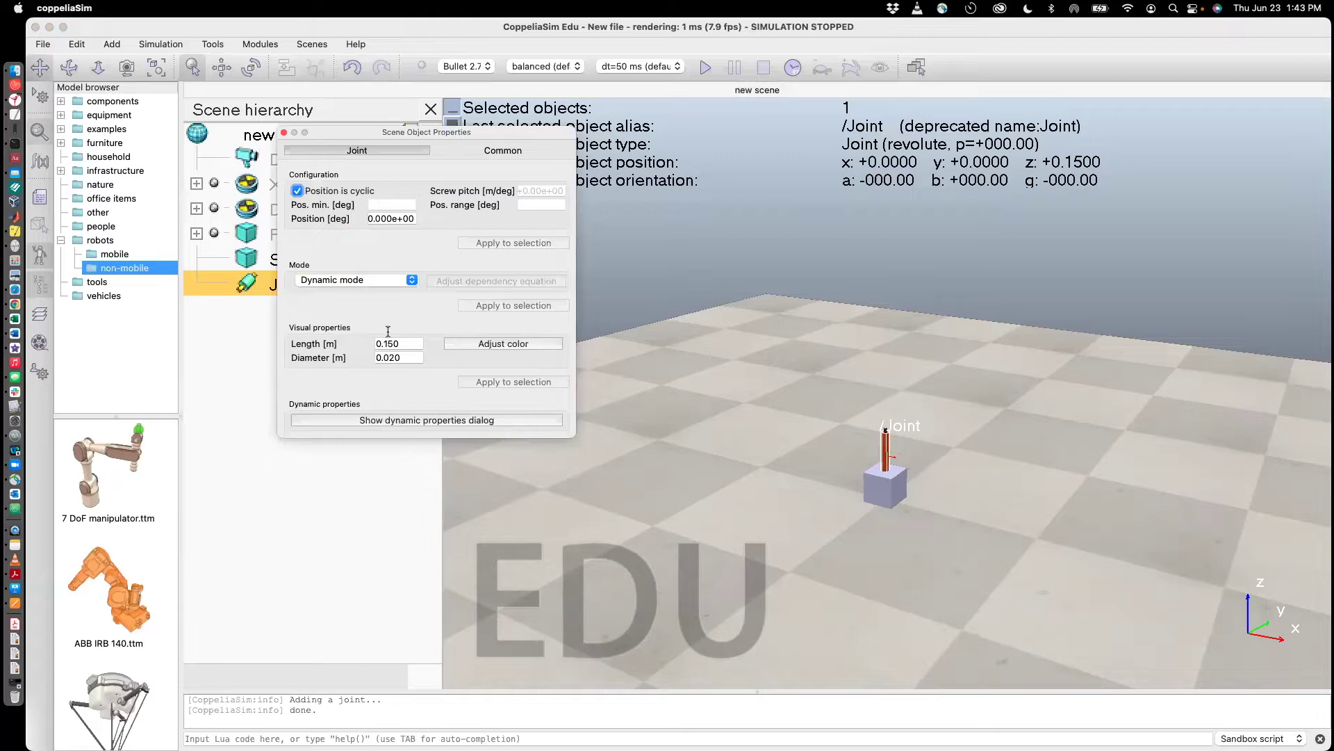
drag(401, 356, 384, 356)
text(1)
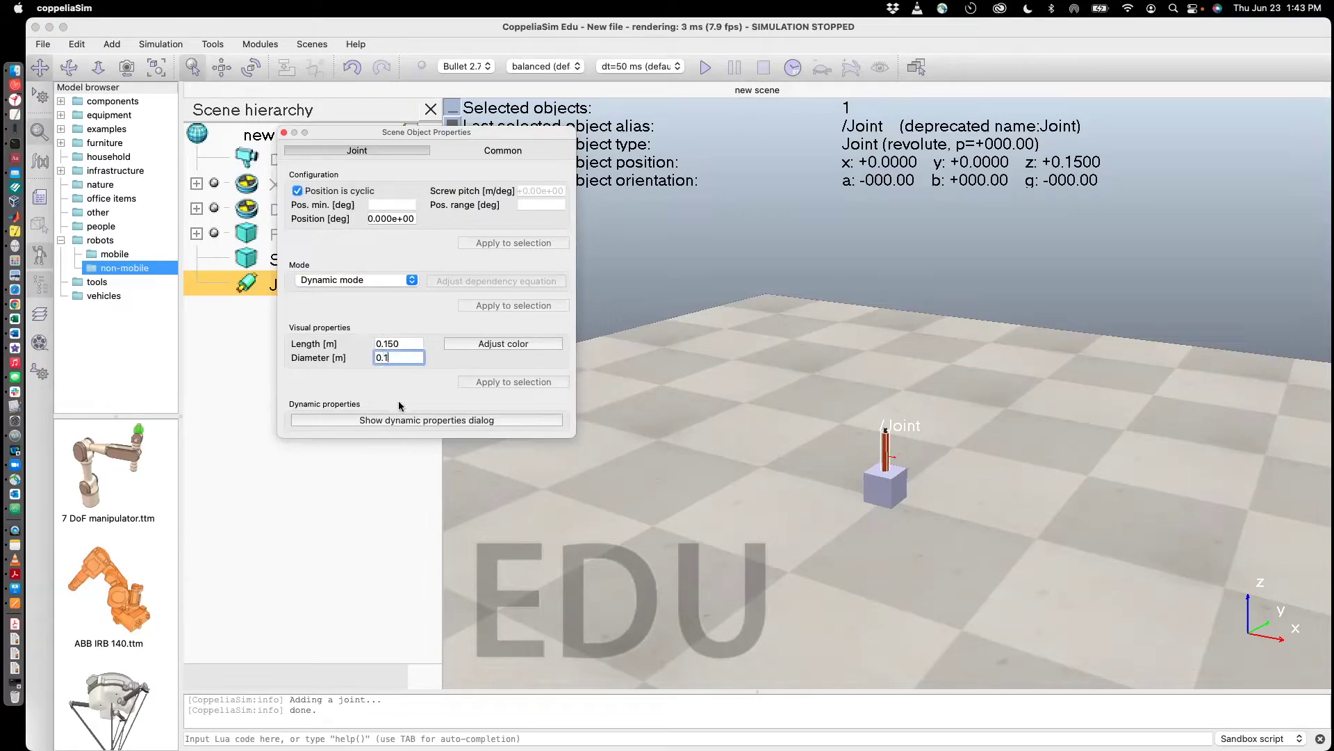
text(00)
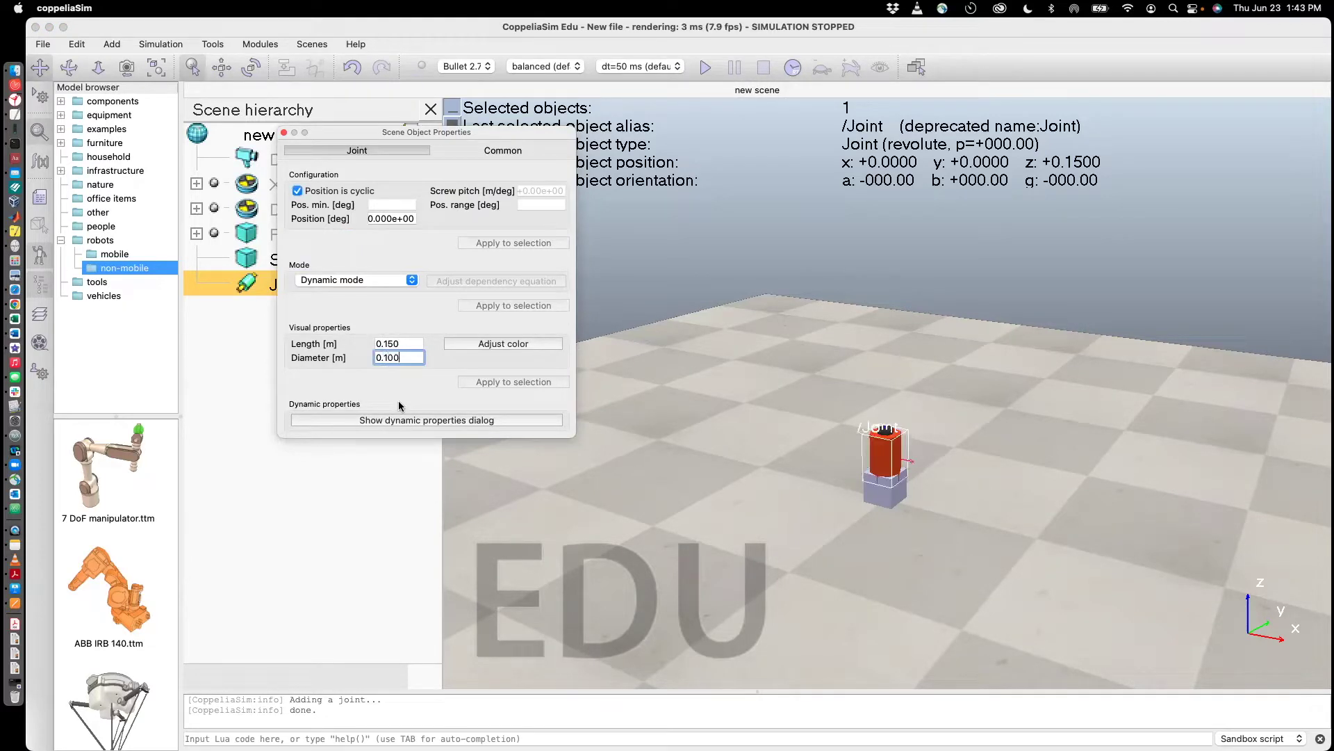
click(284, 133)
click(328, 356)
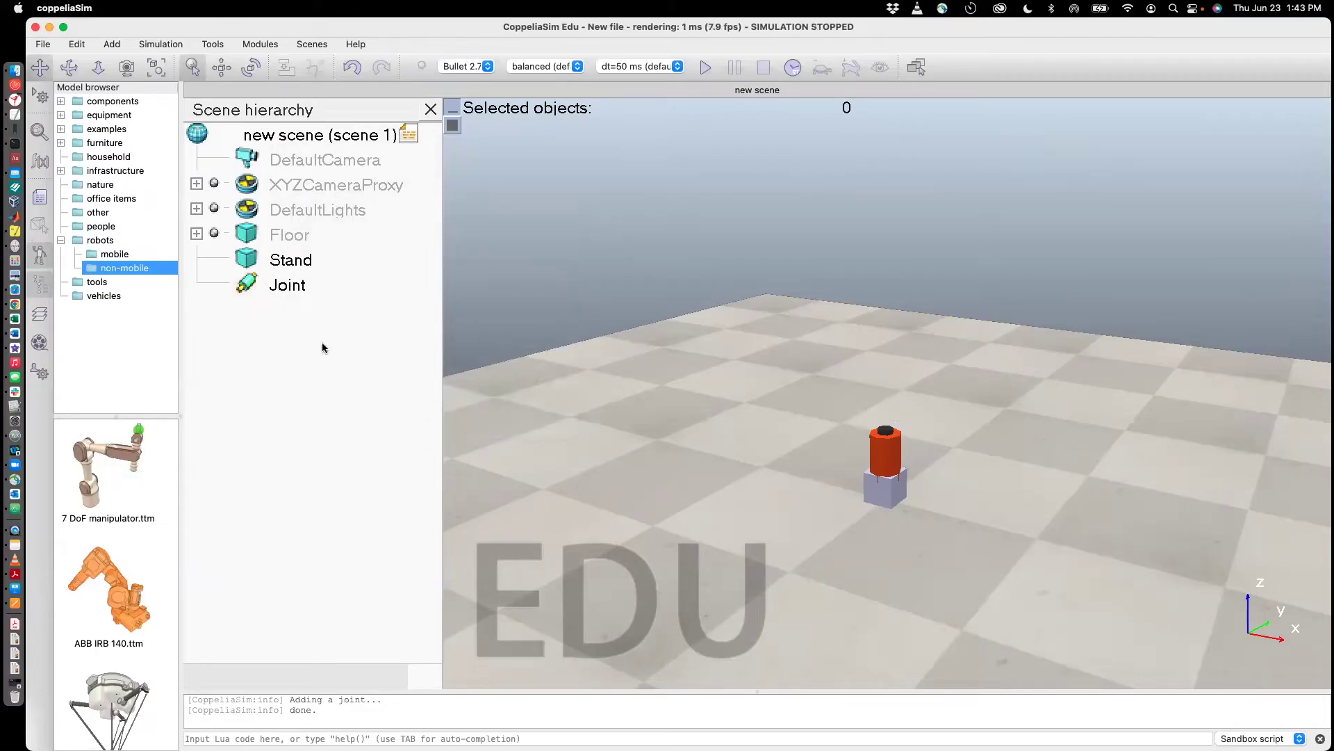
click(284, 286)
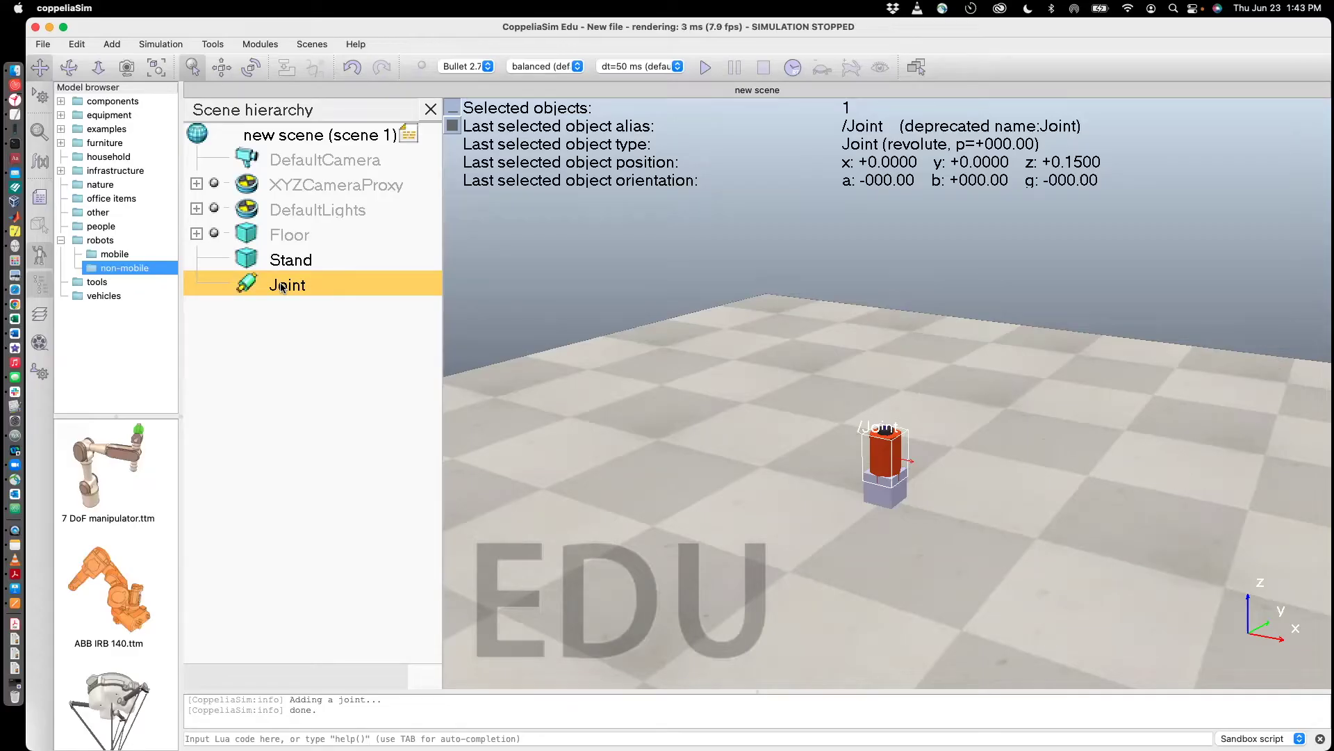
drag(282, 287, 285, 262)
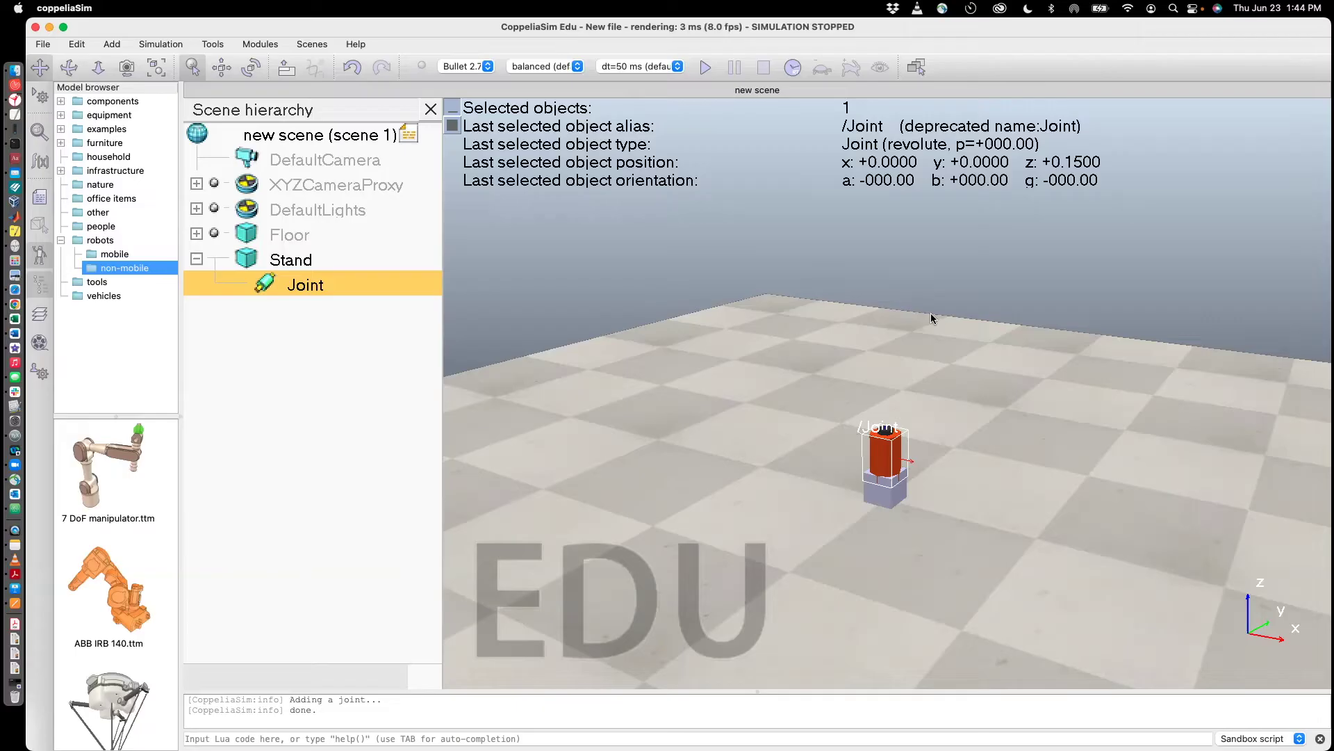
- Try raising only the joint along Z to about 0.725 m and undo the move
click(221, 66)
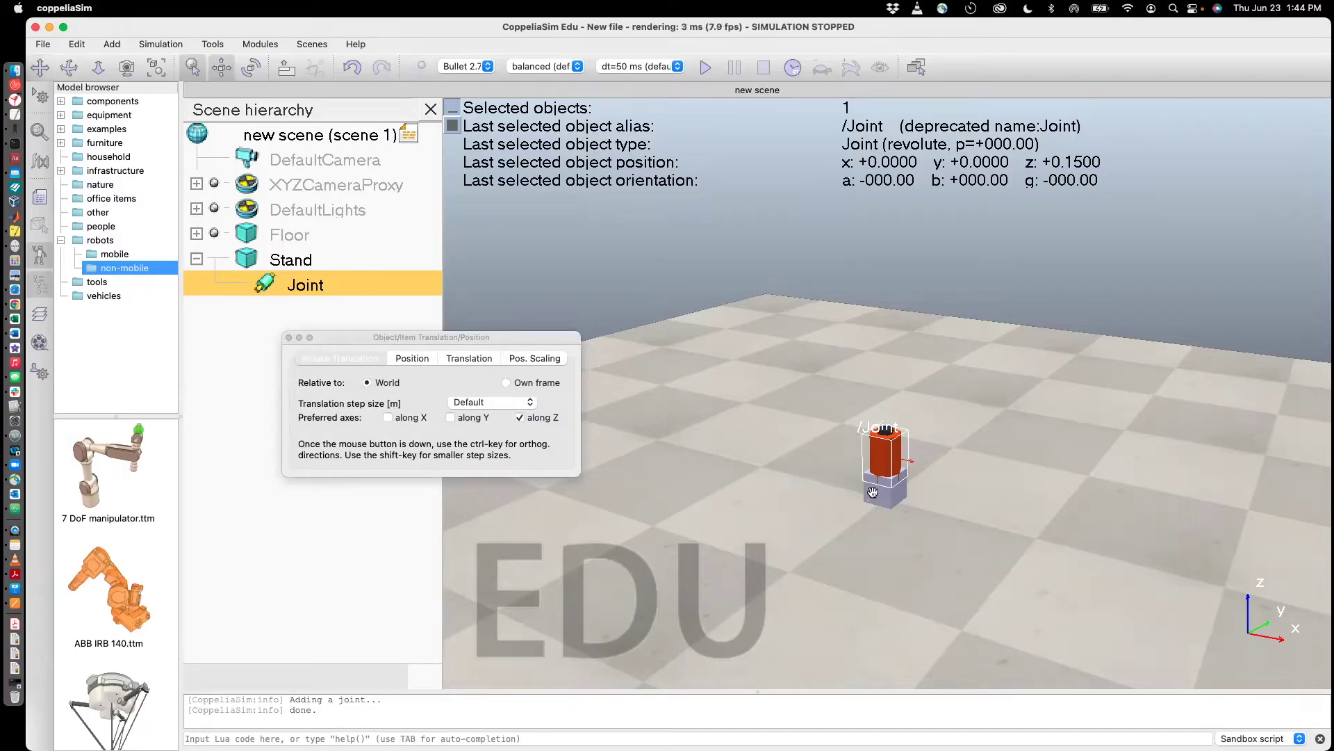
drag(882, 468, 882, 300)
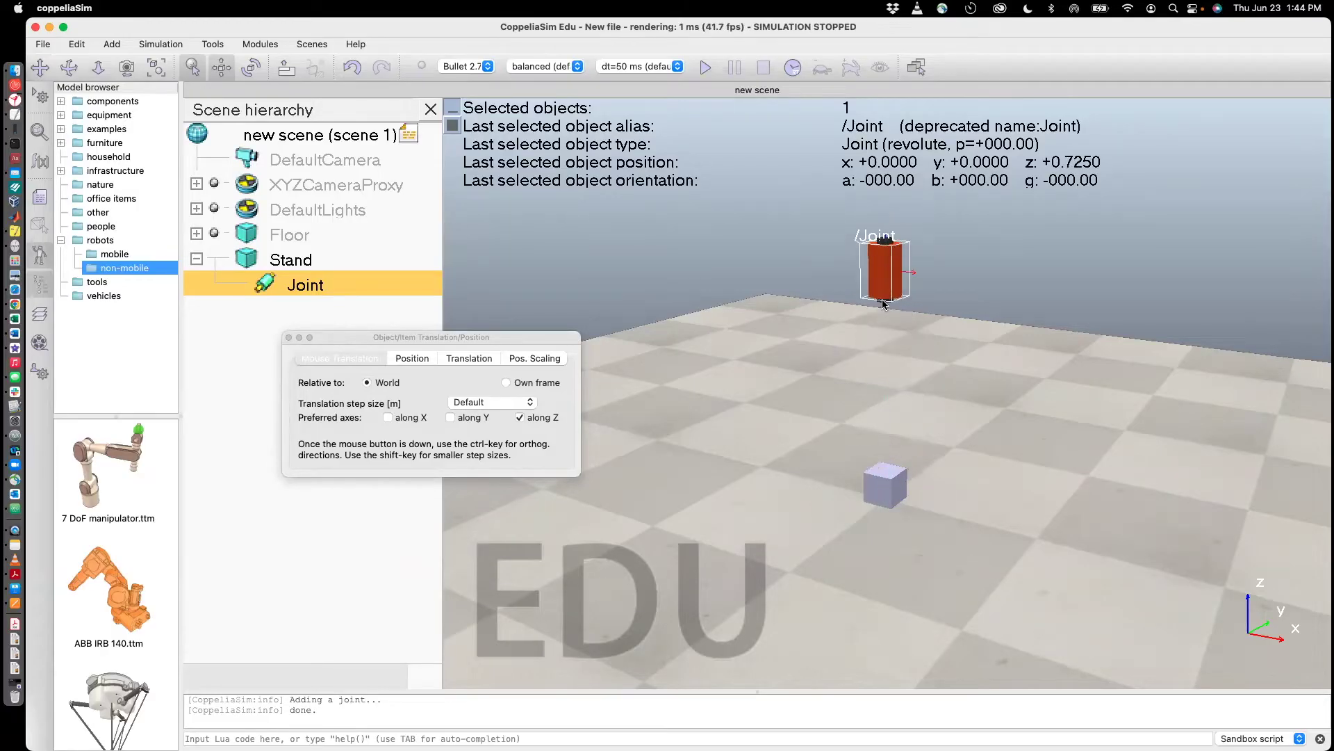
key(super+z)
- Raise Stand together with its child joint along the world Z axis only, to z = 0.7 m
click(280, 262)
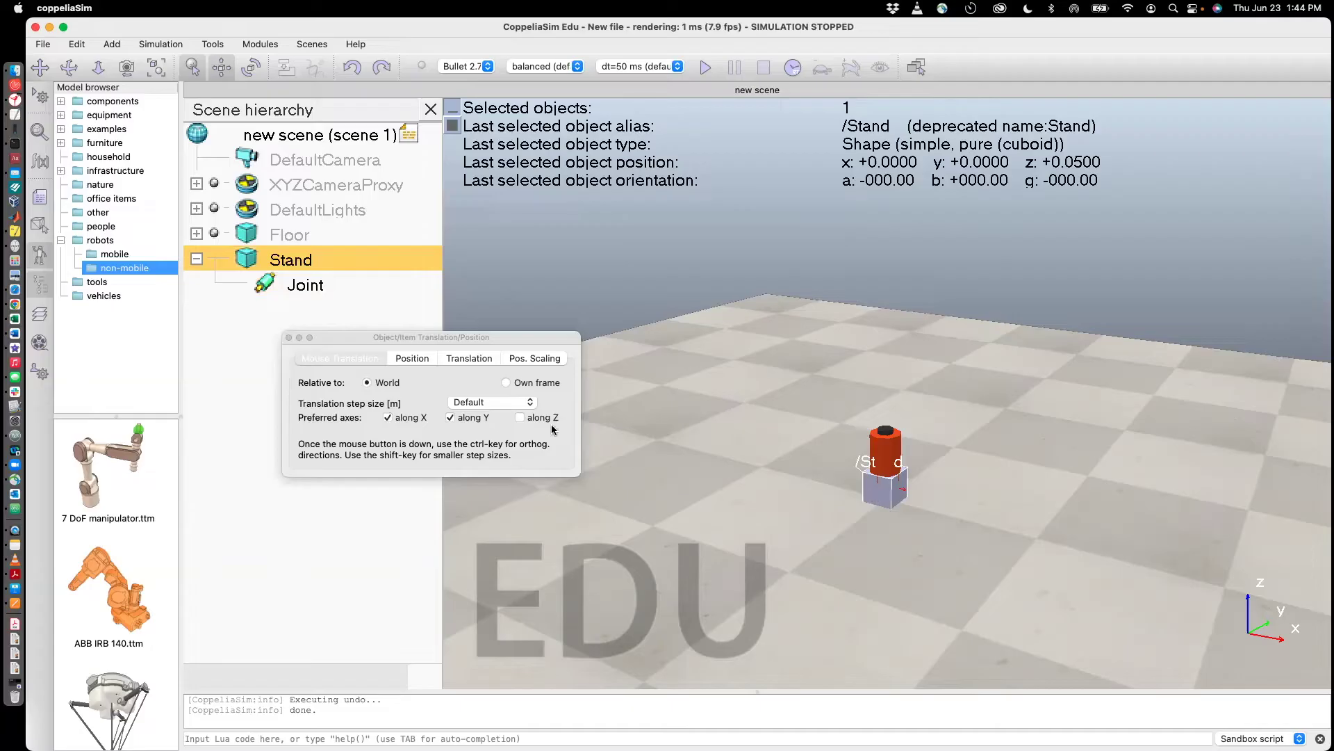
click(520, 417)
click(450, 417)
drag(887, 482, 869, 273)
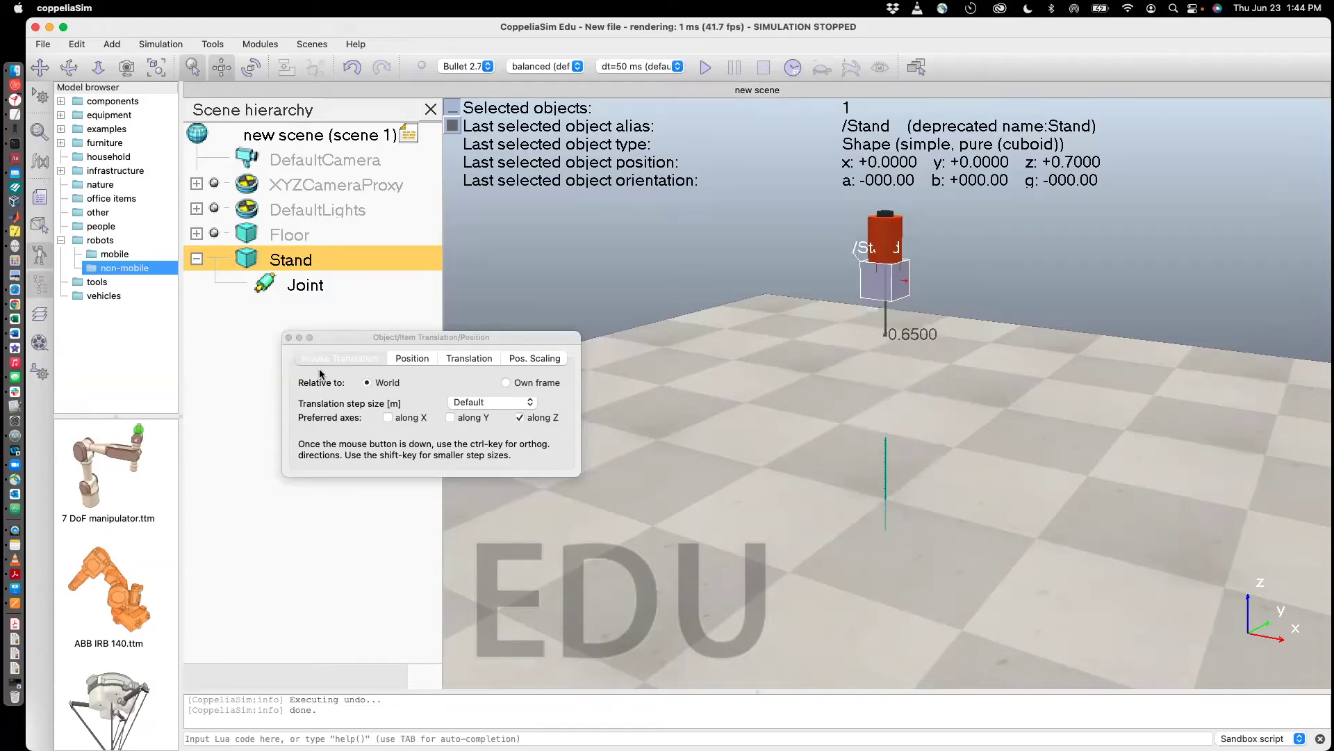
click(289, 338)
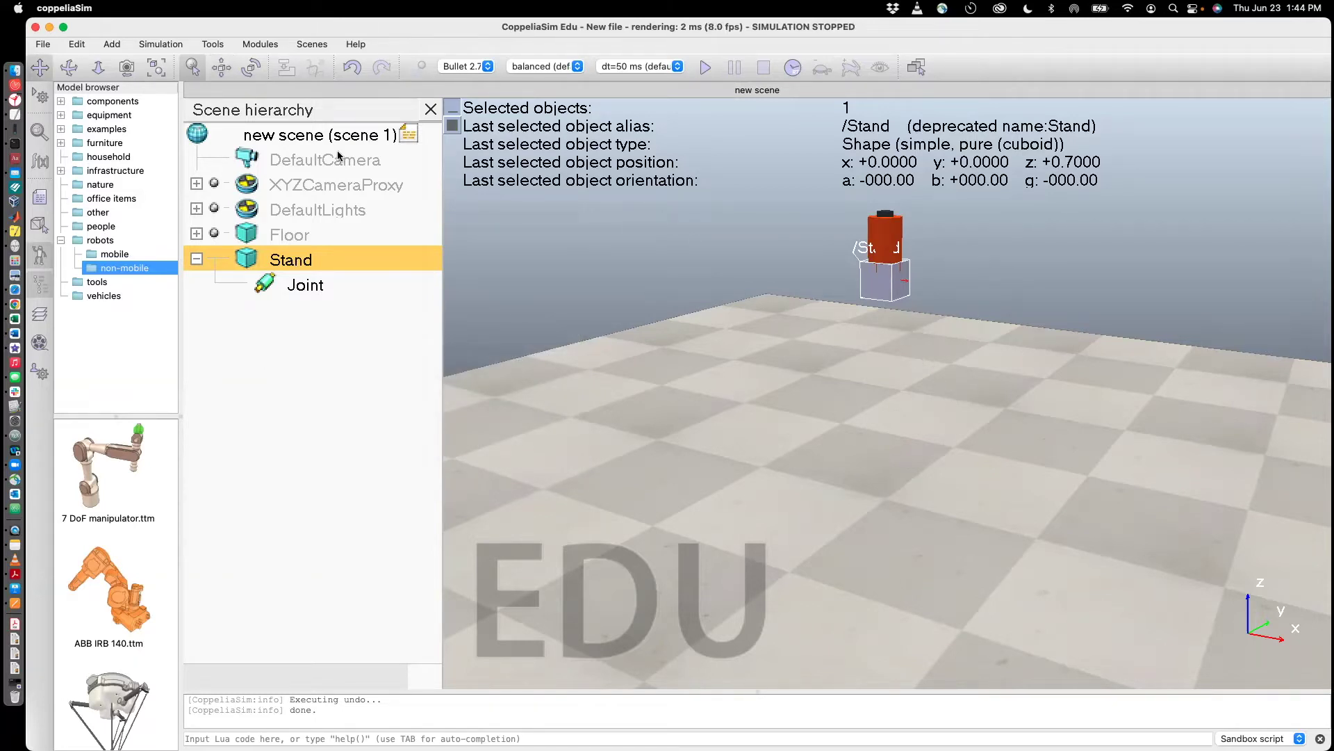
- Rotate Stand with its joint by 90 degrees around the world Y axis
click(251, 68)
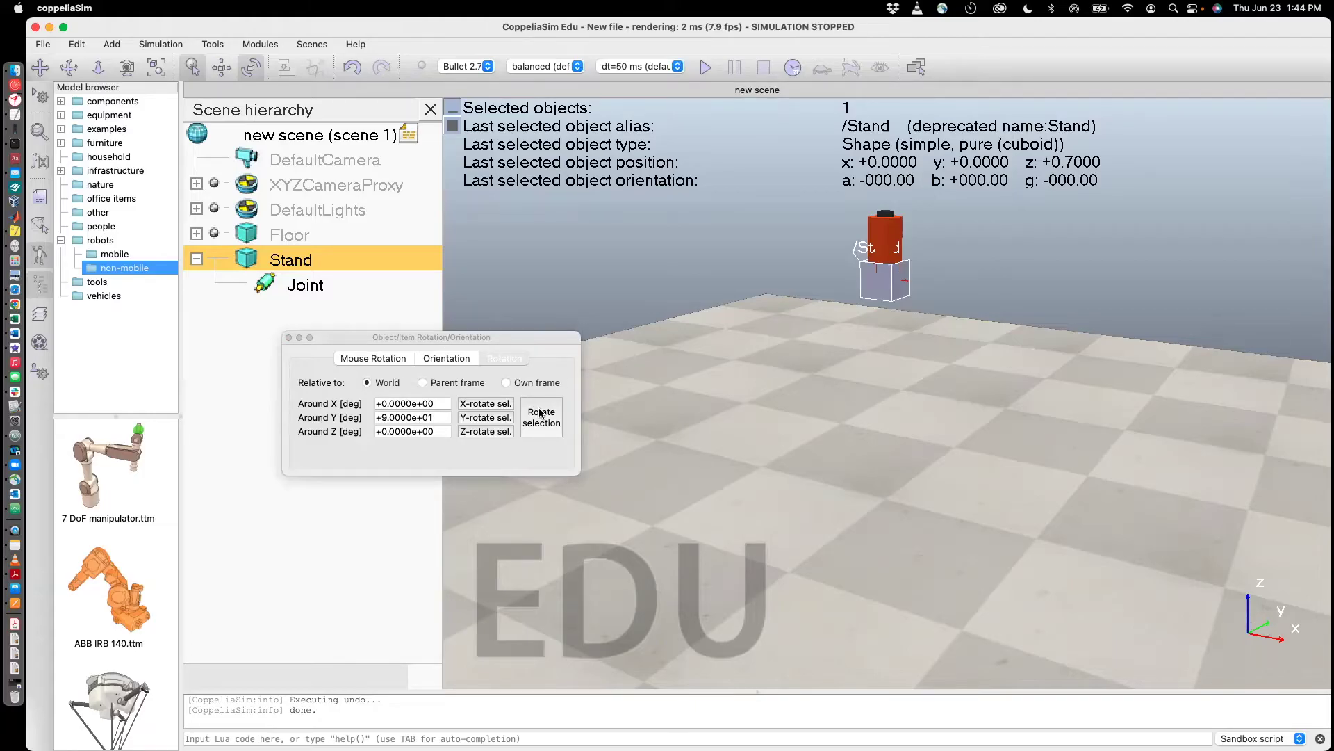
click(490, 417)
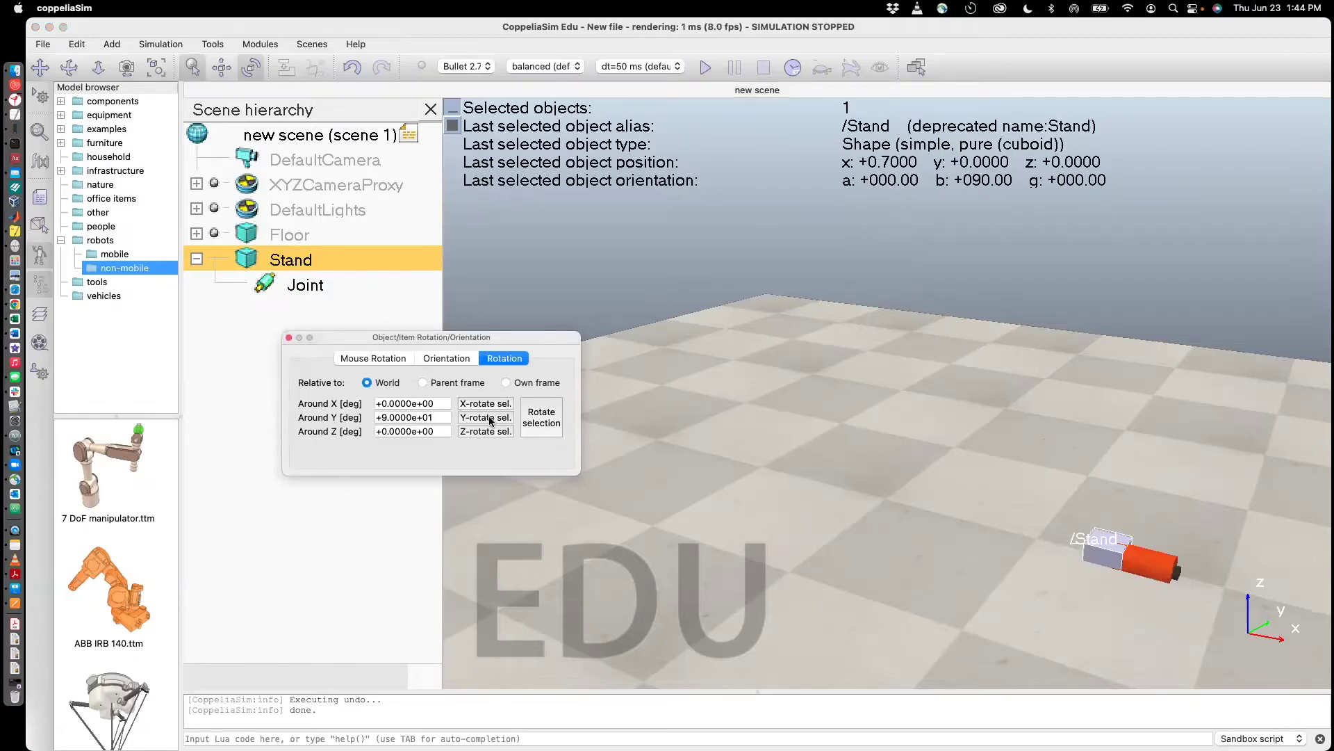
click(288, 339)
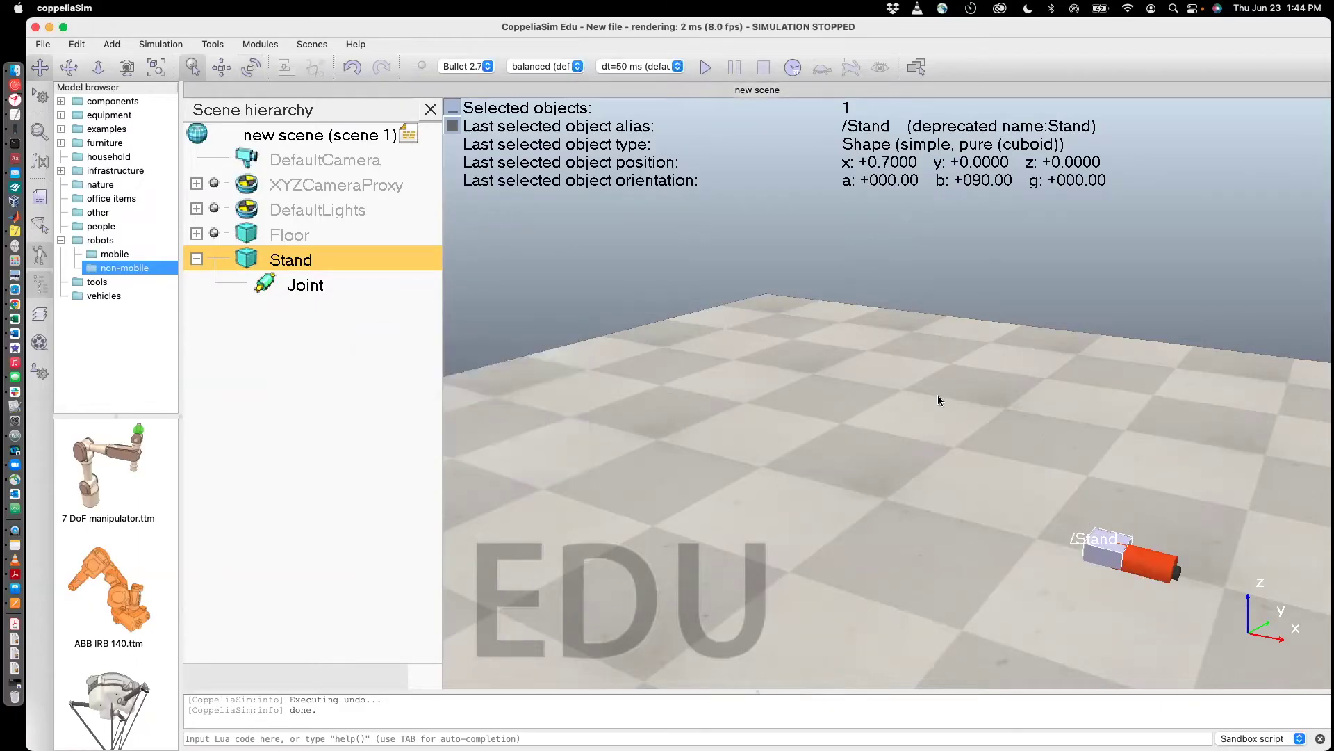
- Move the rotated Stand up along world Z to z = 0.725 m and back along world X to x = 0
click(222, 68)
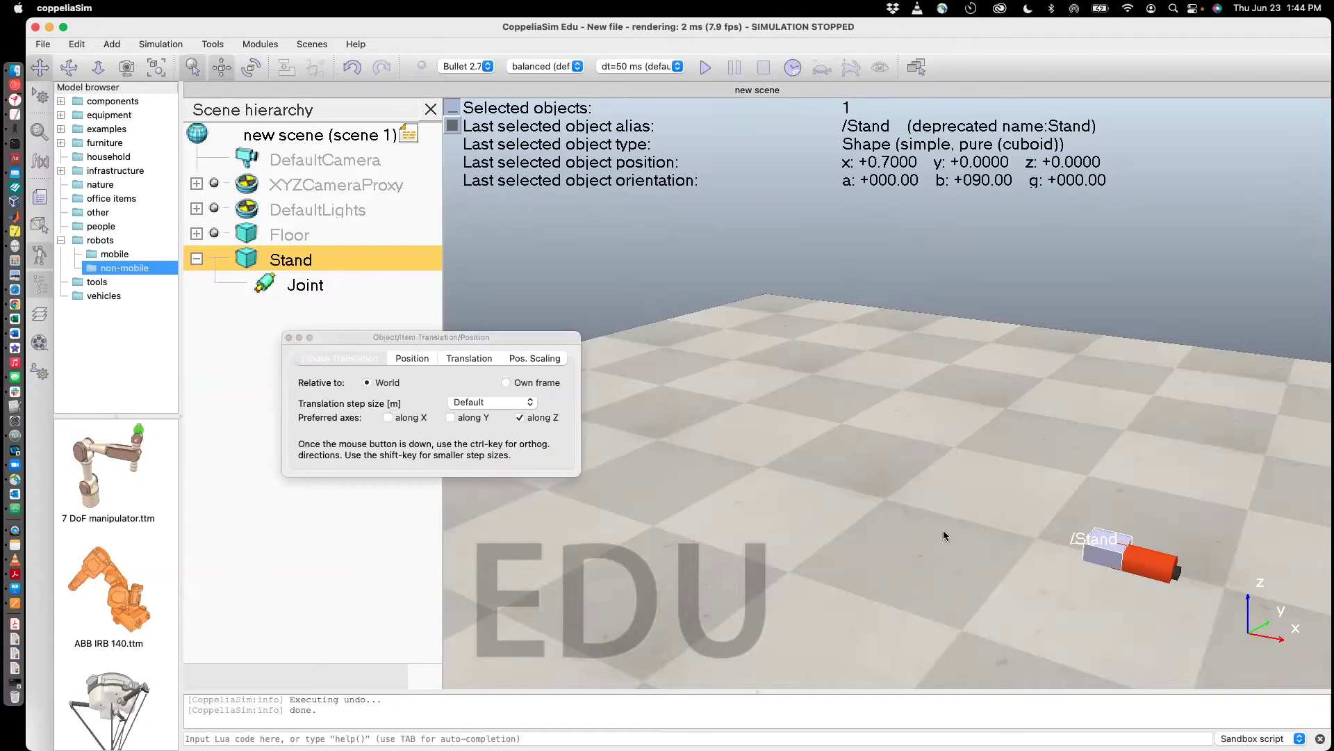
drag(1105, 553, 737, 330)
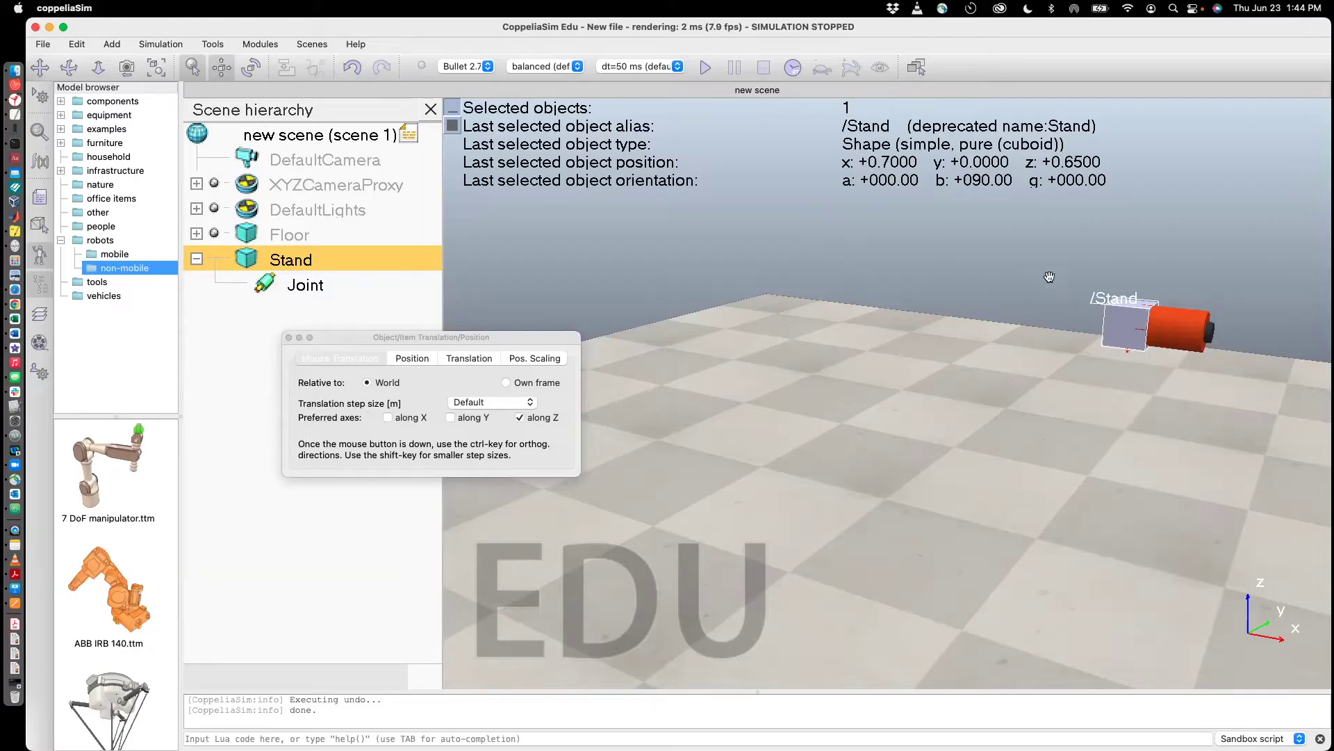
drag(1113, 318, 1116, 283)
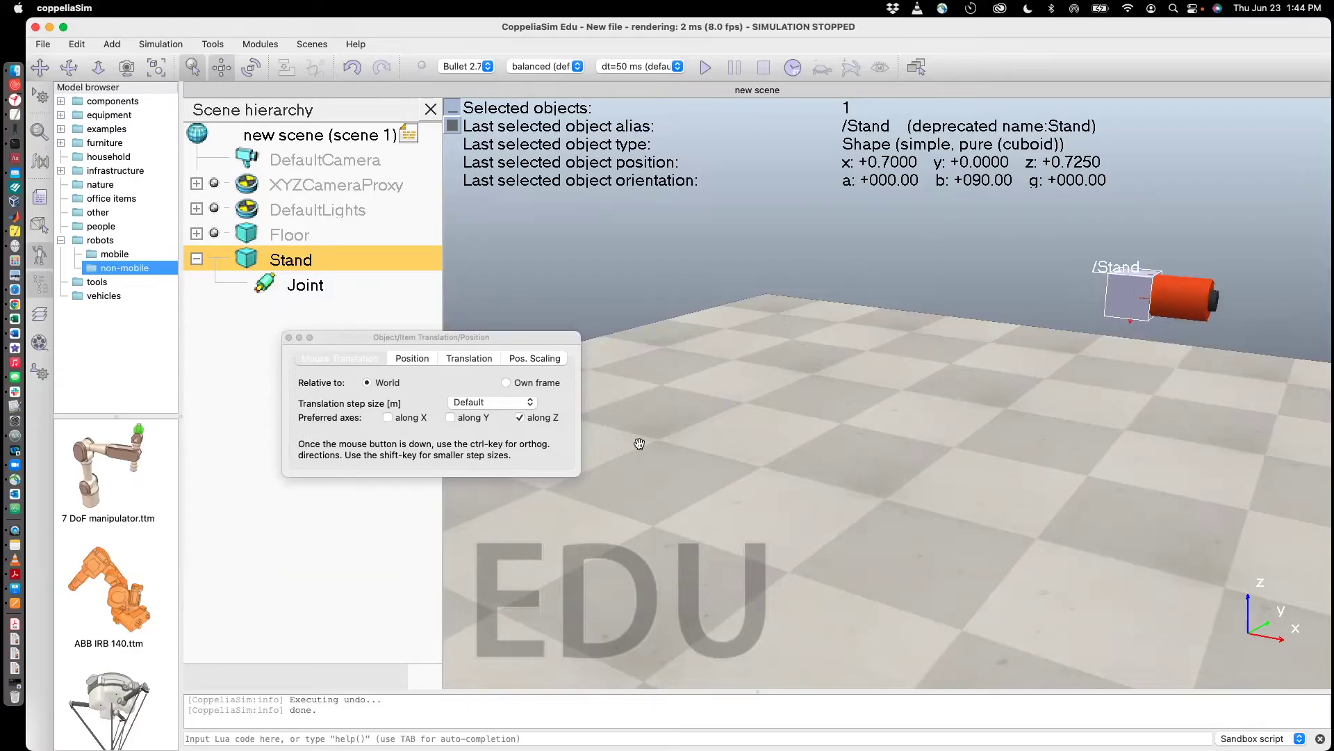
click(387, 417)
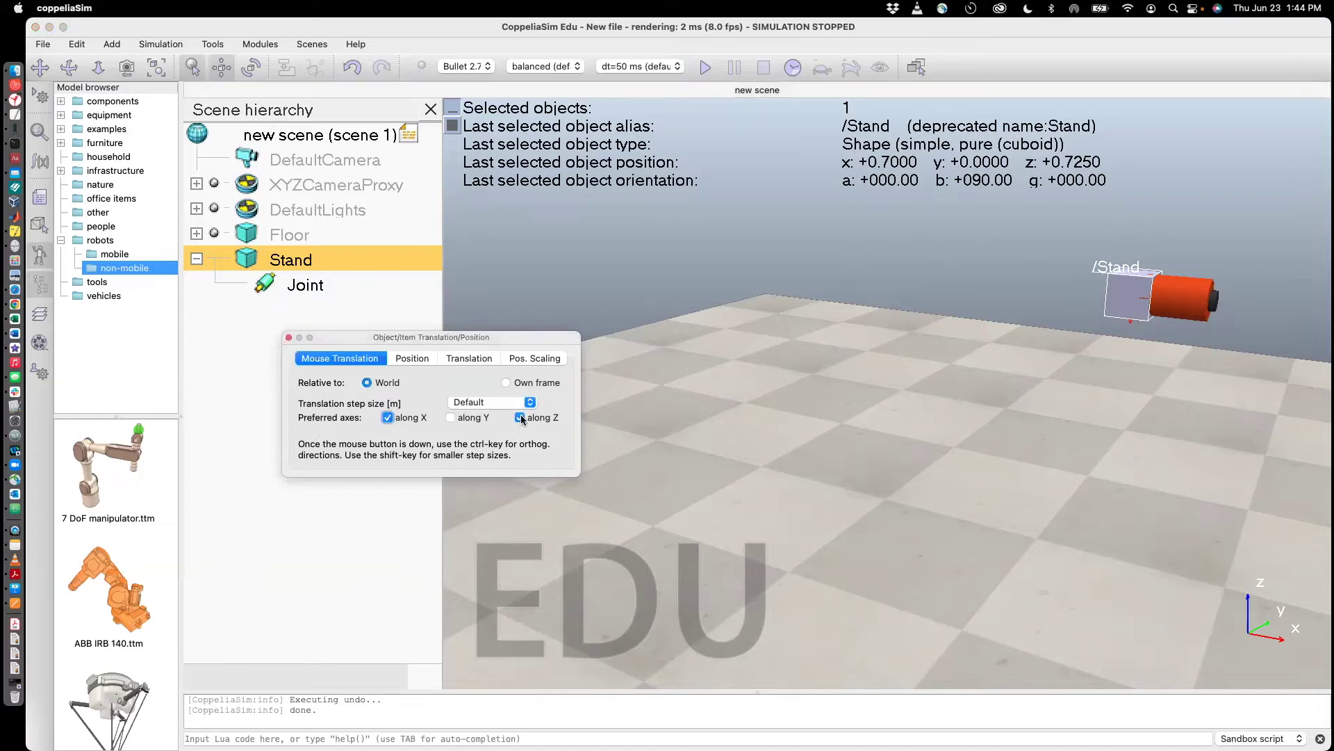
drag(1129, 280, 826, 260)
click(289, 337)
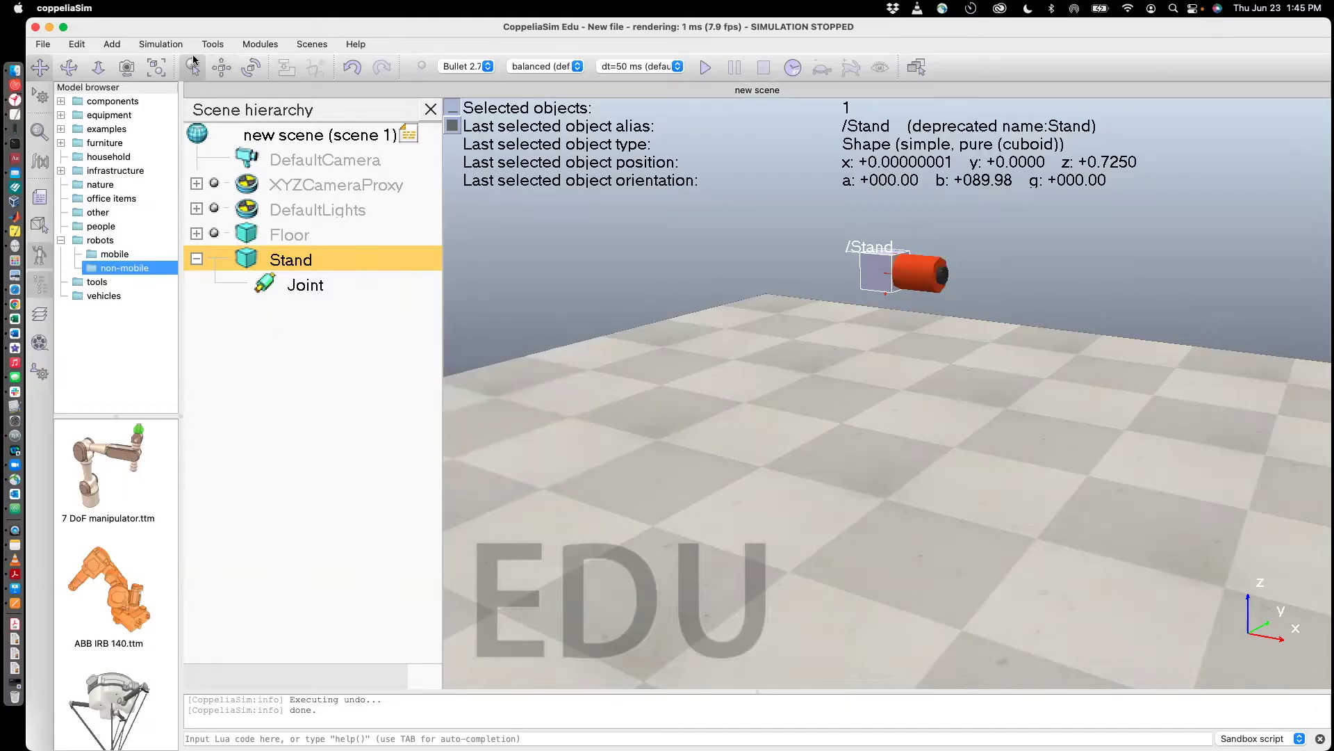
- Add a primitive cuboid with a Z-size of 0.5 m and make it a child of the joint
click(111, 43)
mouse_move(132, 60)
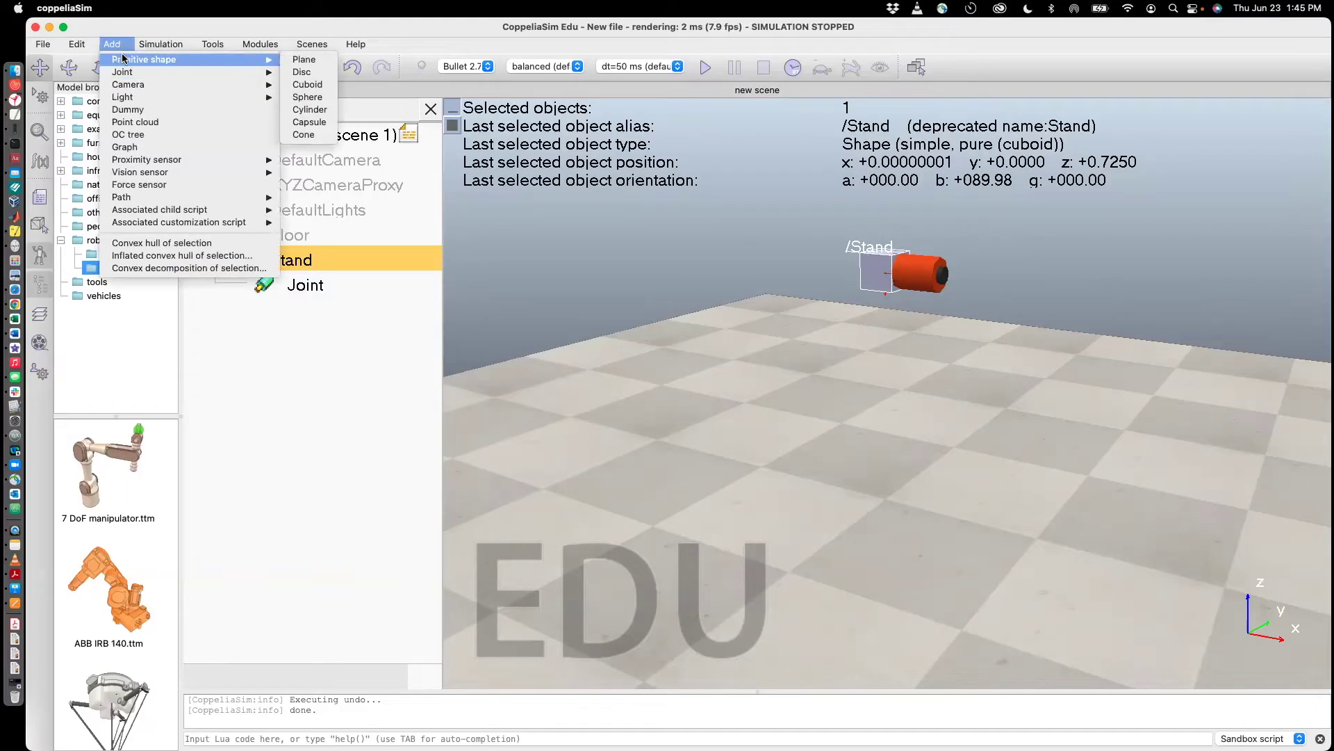
click(309, 87)
drag(672, 352, 579, 351)
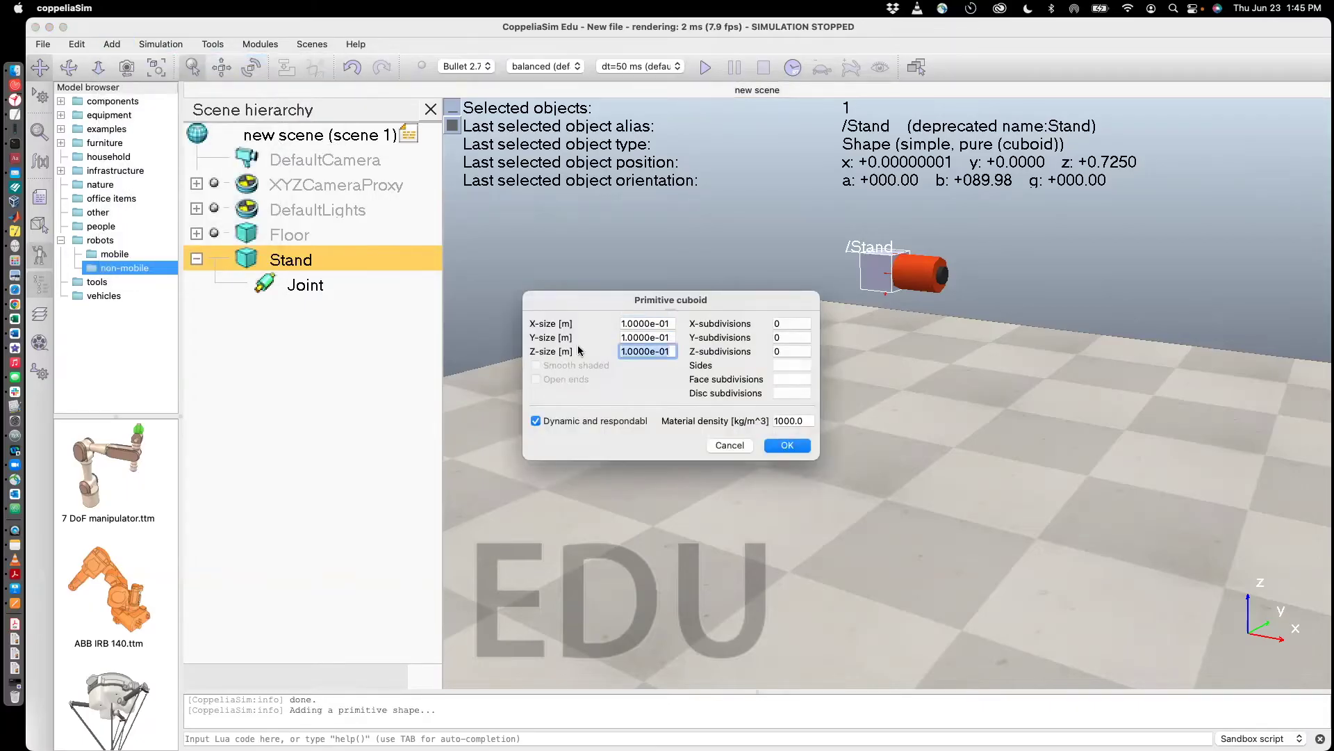
text(0.5)
click(787, 445)
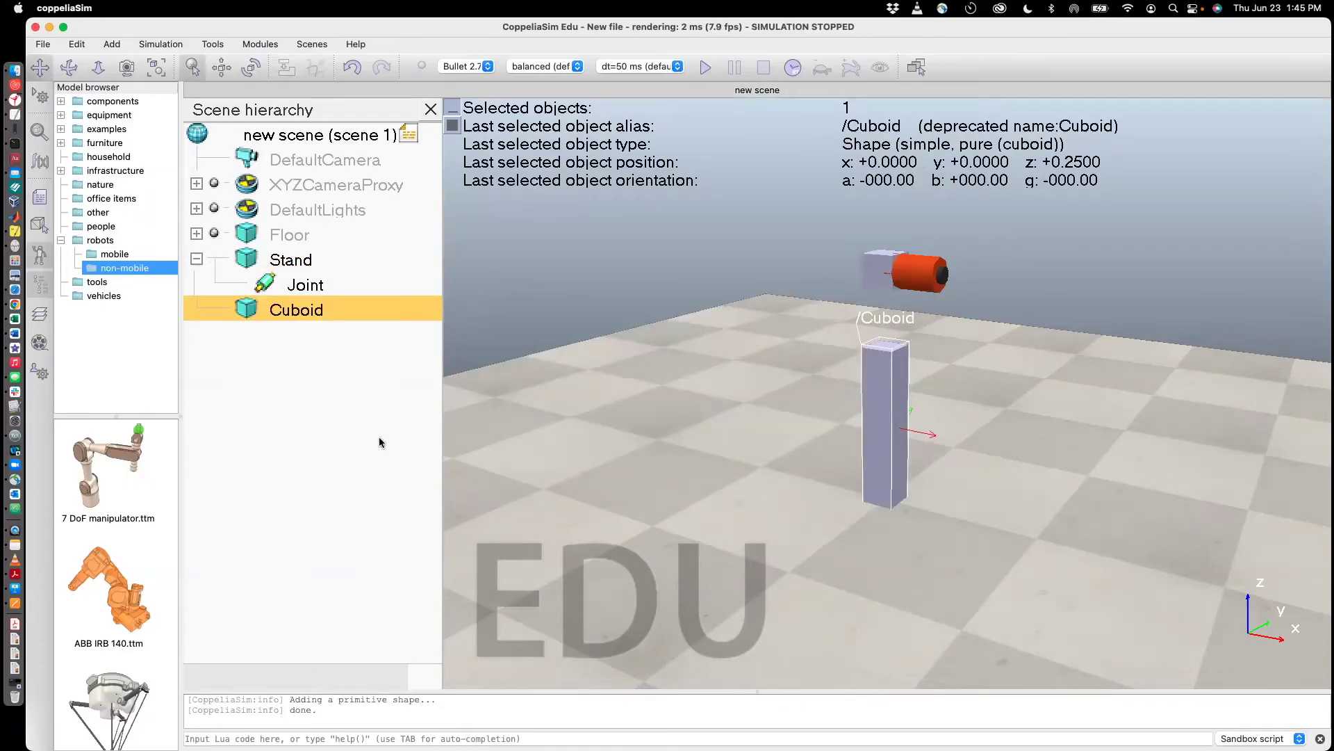
click(310, 392)
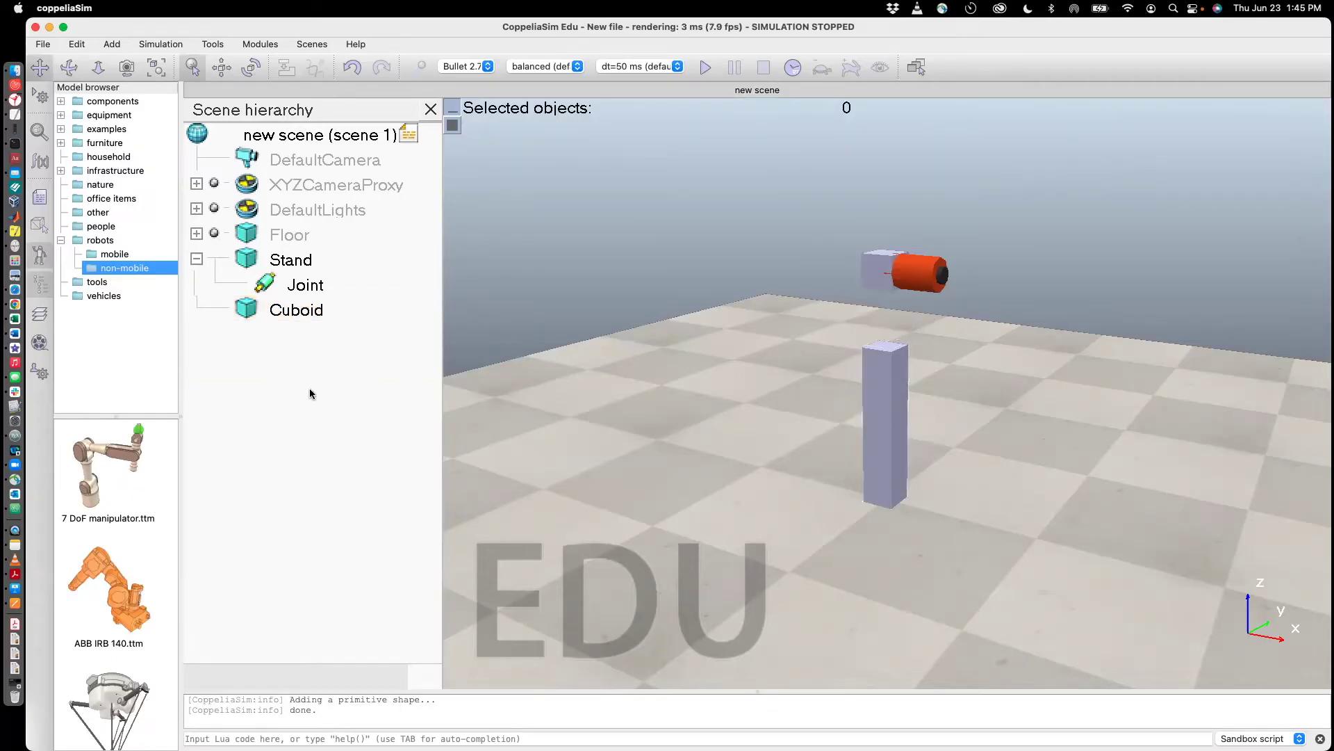
click(244, 309)
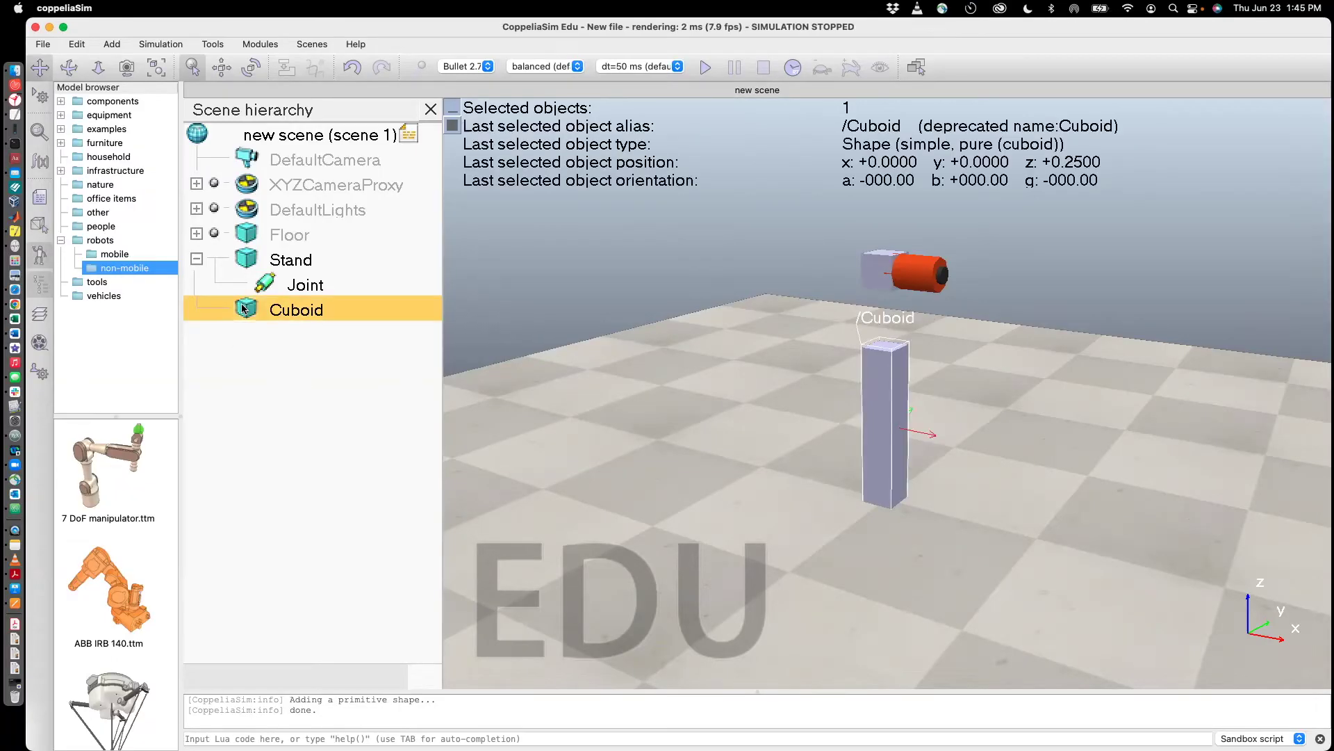
drag(245, 308, 278, 287)
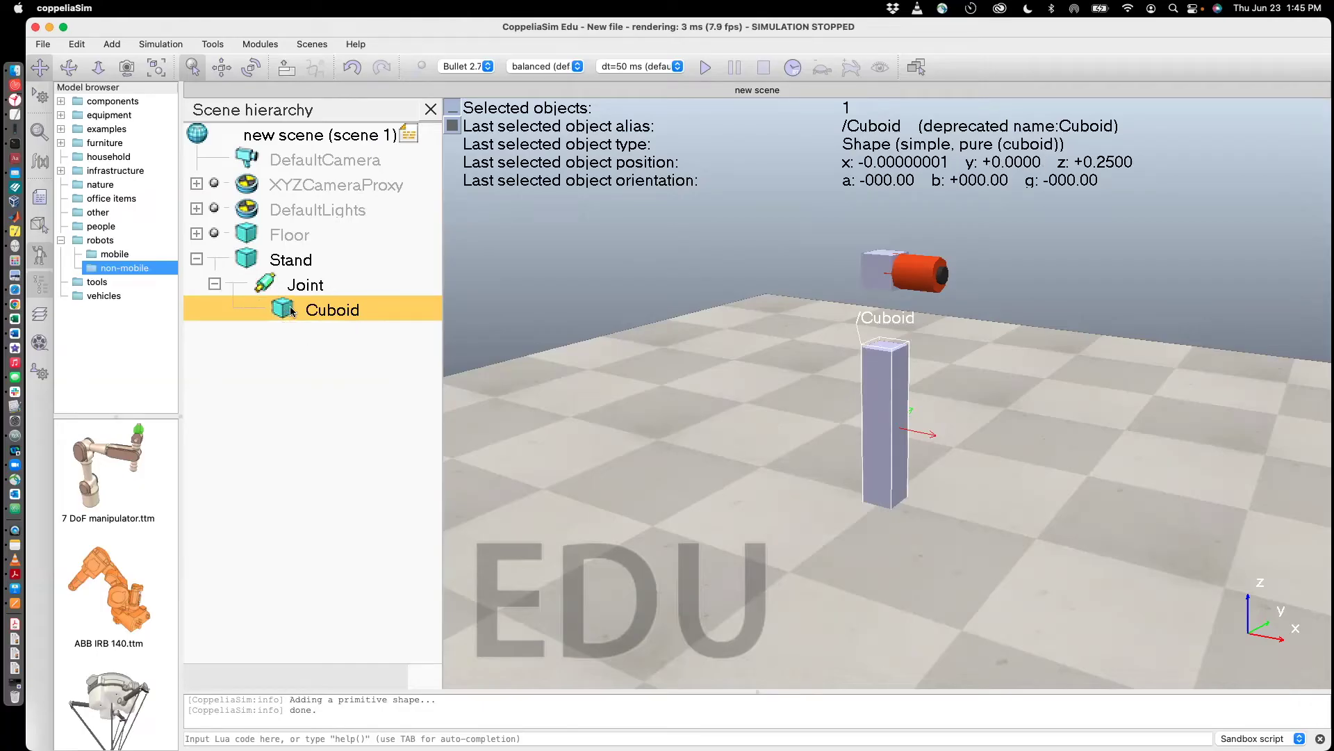
- Set the cuboid's X, Y and Z coordinates to 0 relative to its parent frame
click(223, 68)
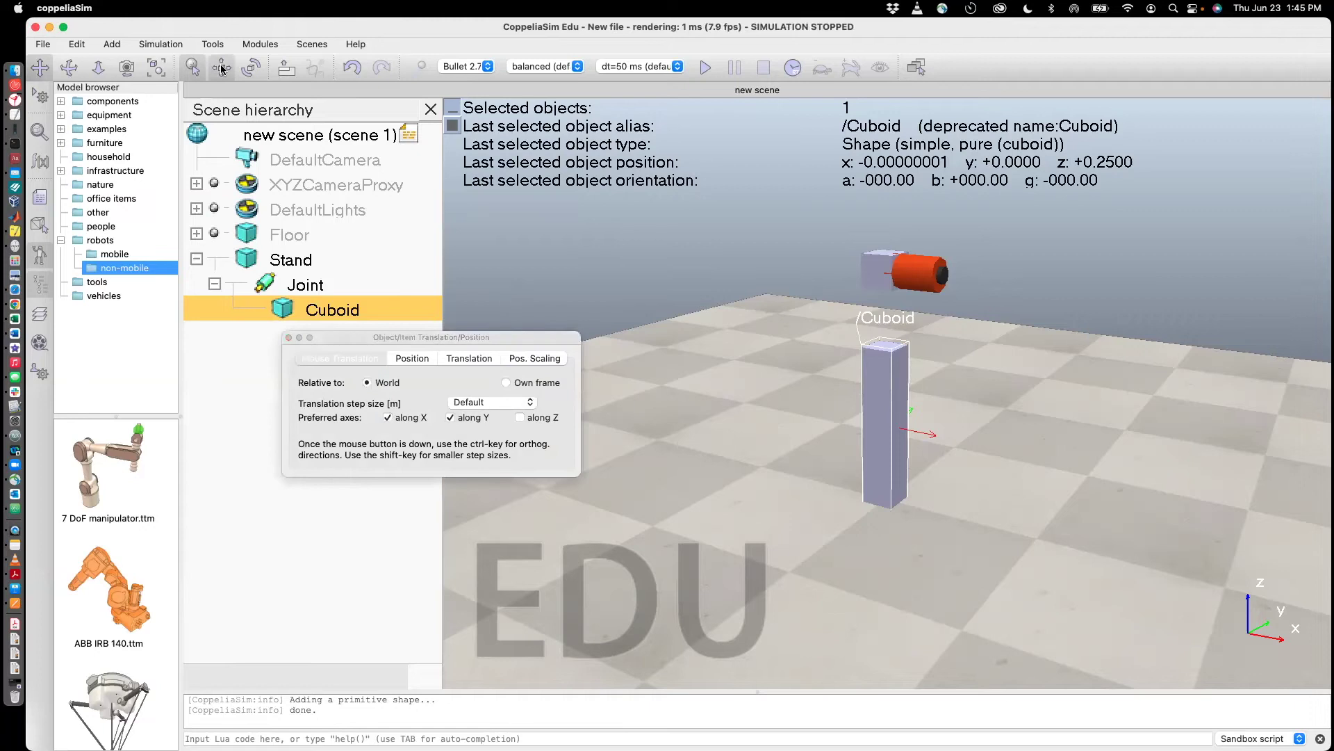
click(412, 358)
key(Tab)
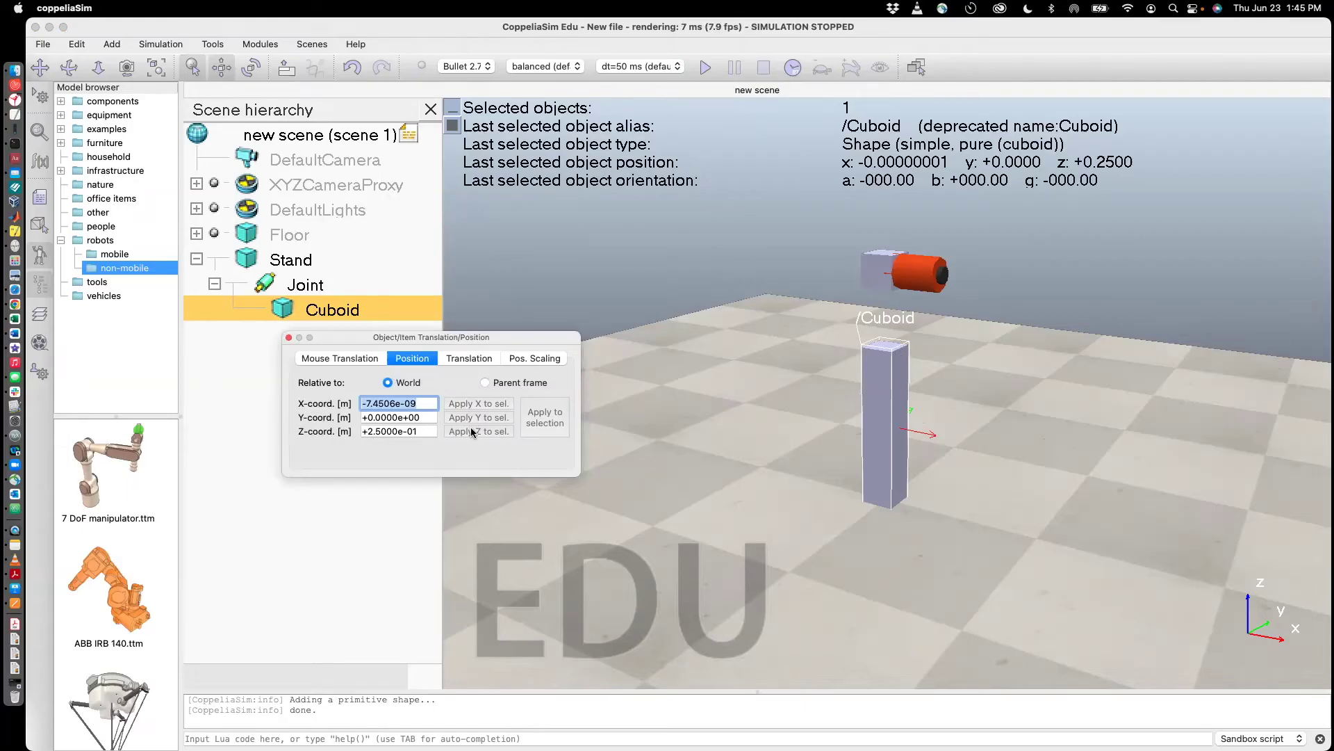
click(486, 382)
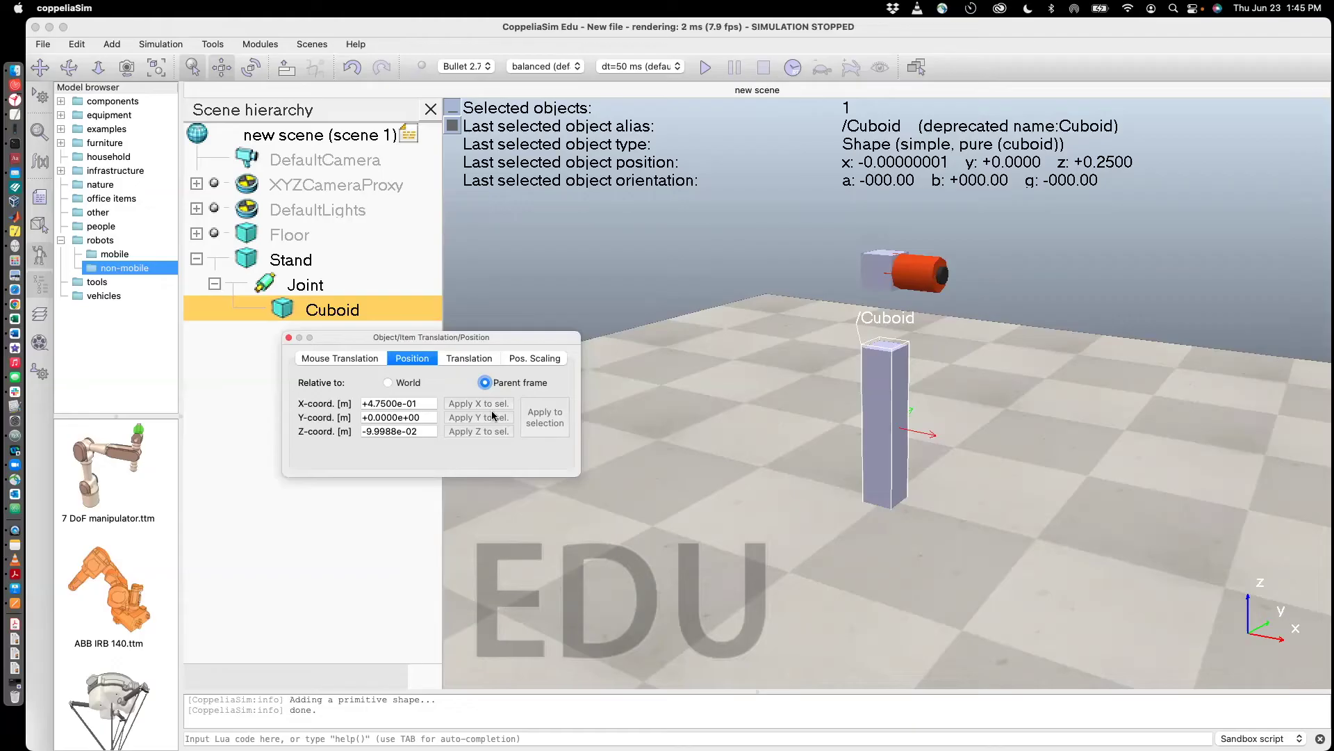
triple_click(405, 404)
text(0)
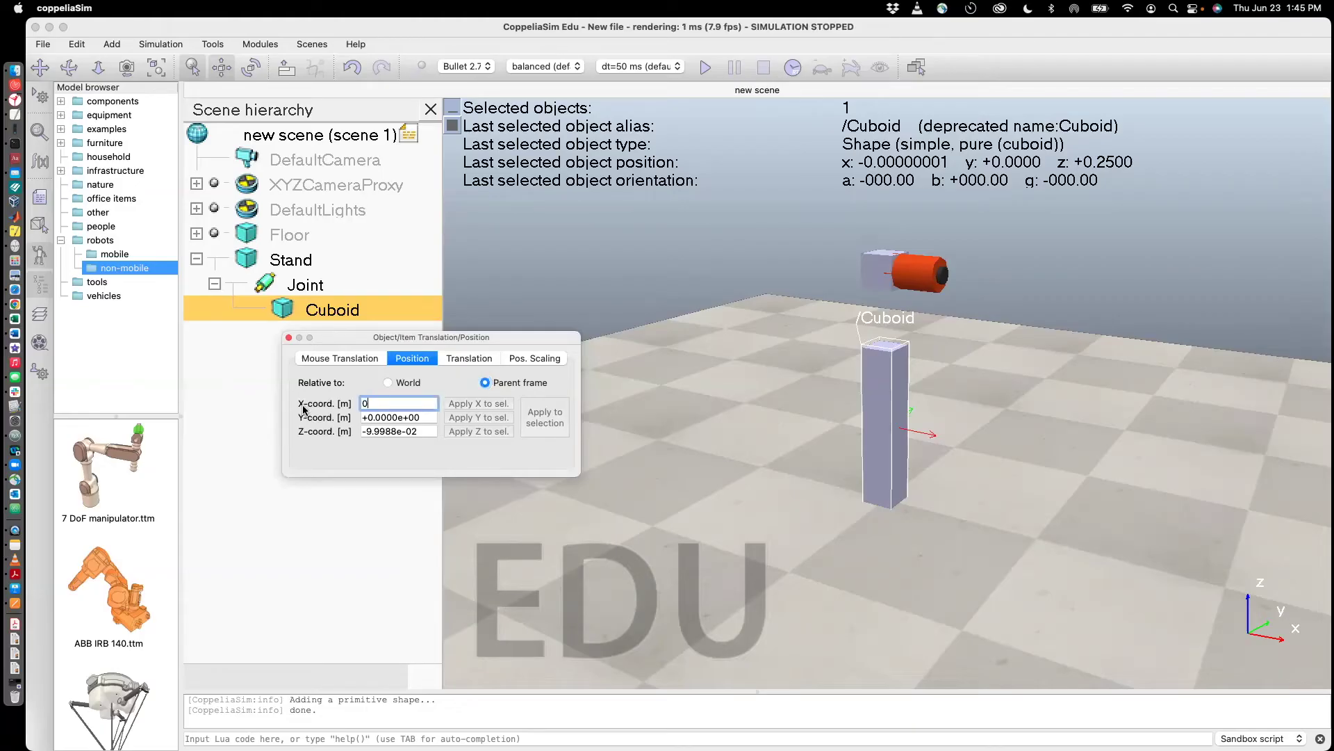
key(Tab)
text(0)
key(Tab)
text(0)
key(Return)
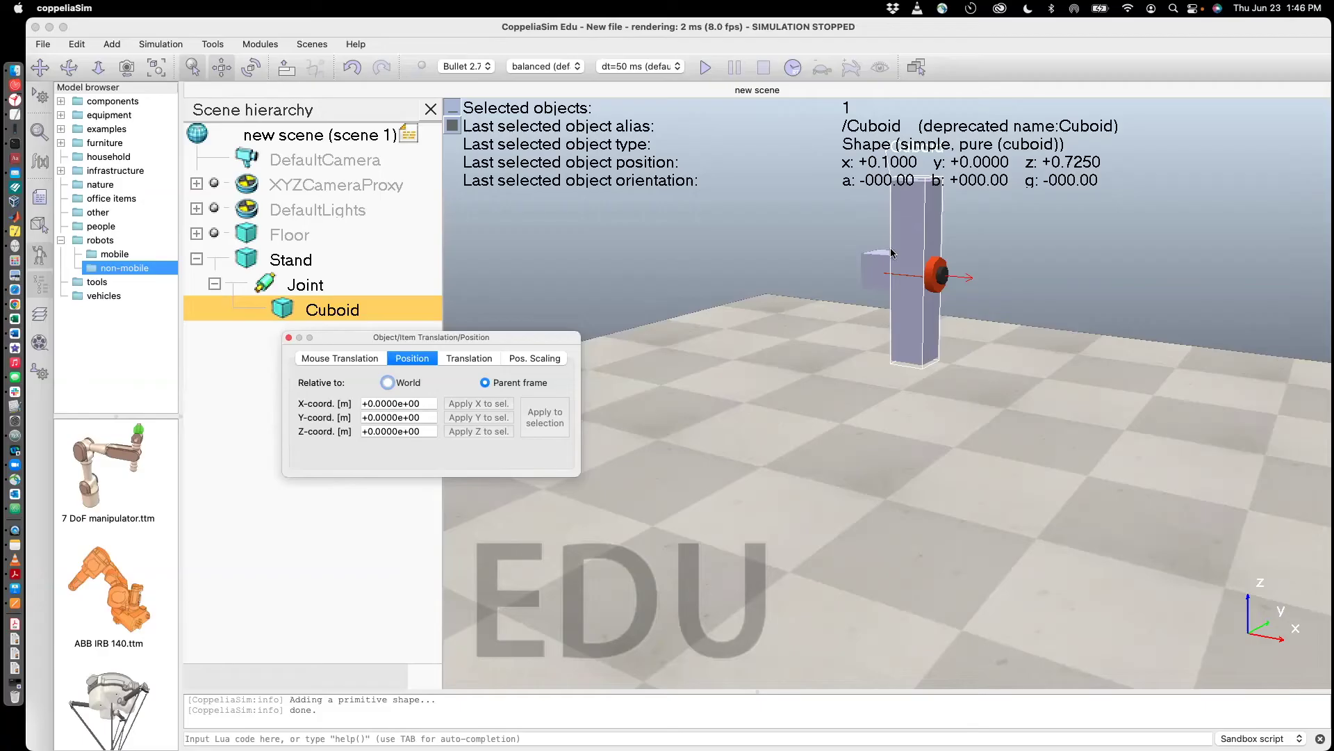
- Set the cuboid's X-coordinate to 0.25 m in the parent frame to offset it from the joint axis
drag(421, 403, 361, 404)
text(0.25)
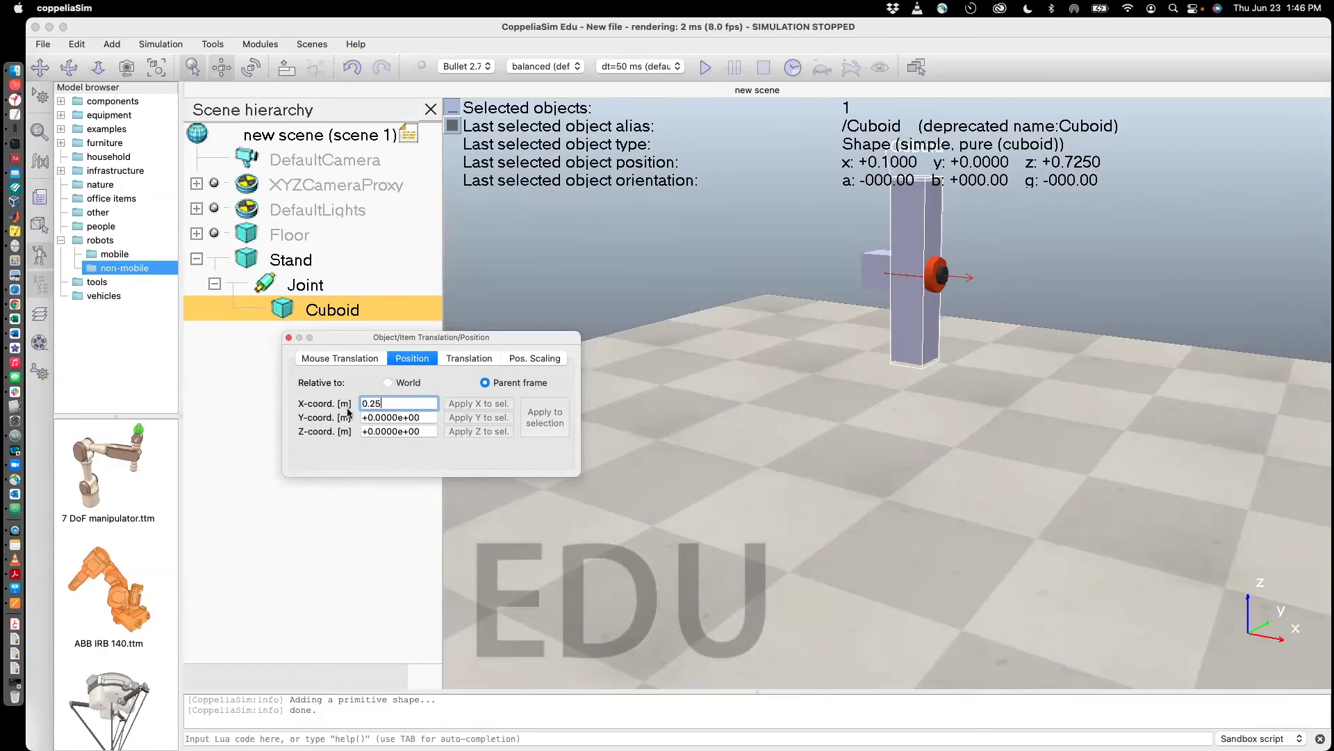
key(Return)
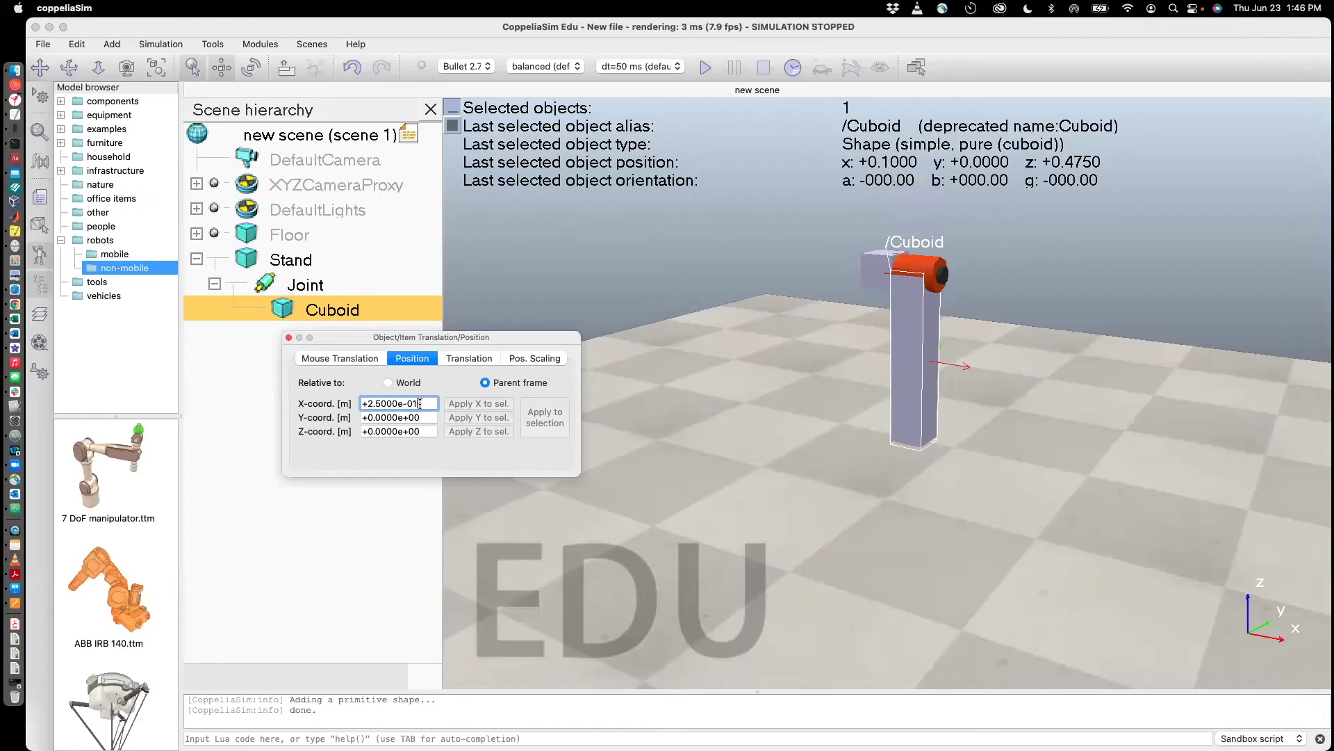
- Set the cuboid's X-coordinate to -0.25 m relative to its parent frame so it stands above the joint
drag(419, 403, 309, 407)
text(-0.25)
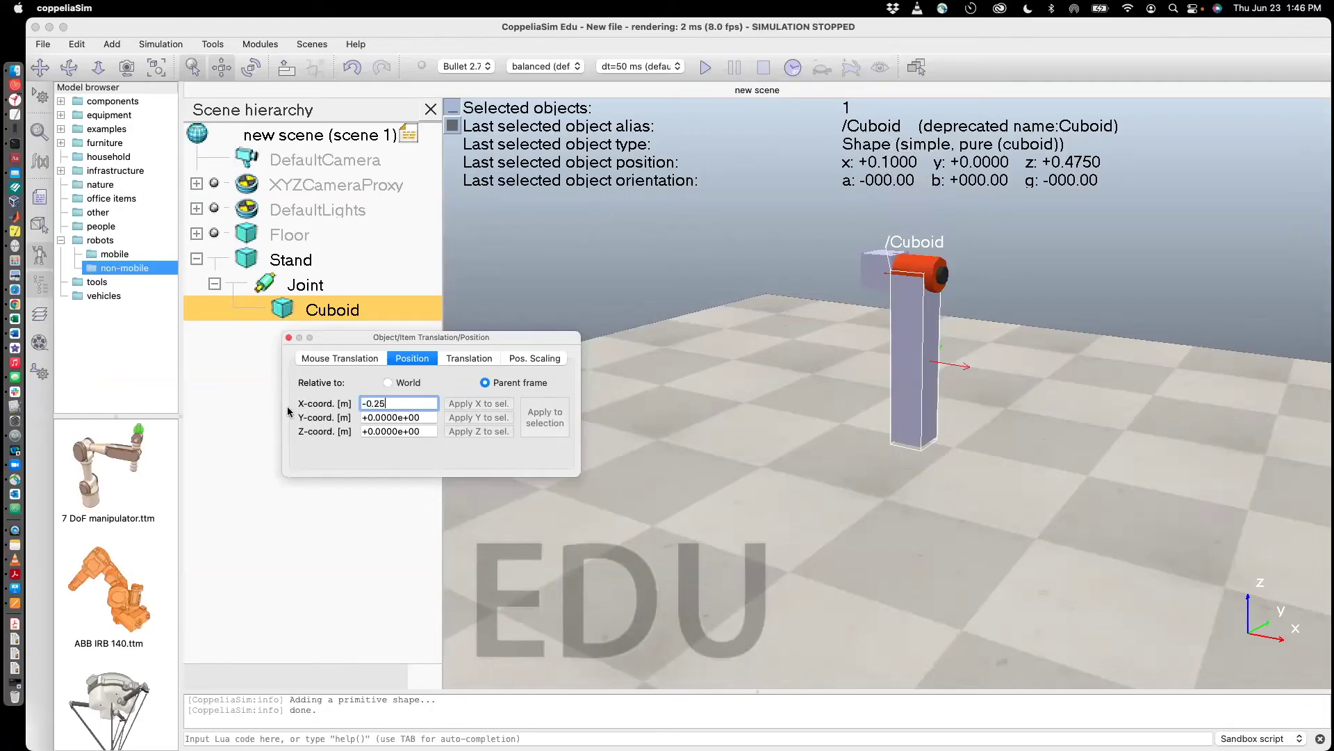
key(Return)
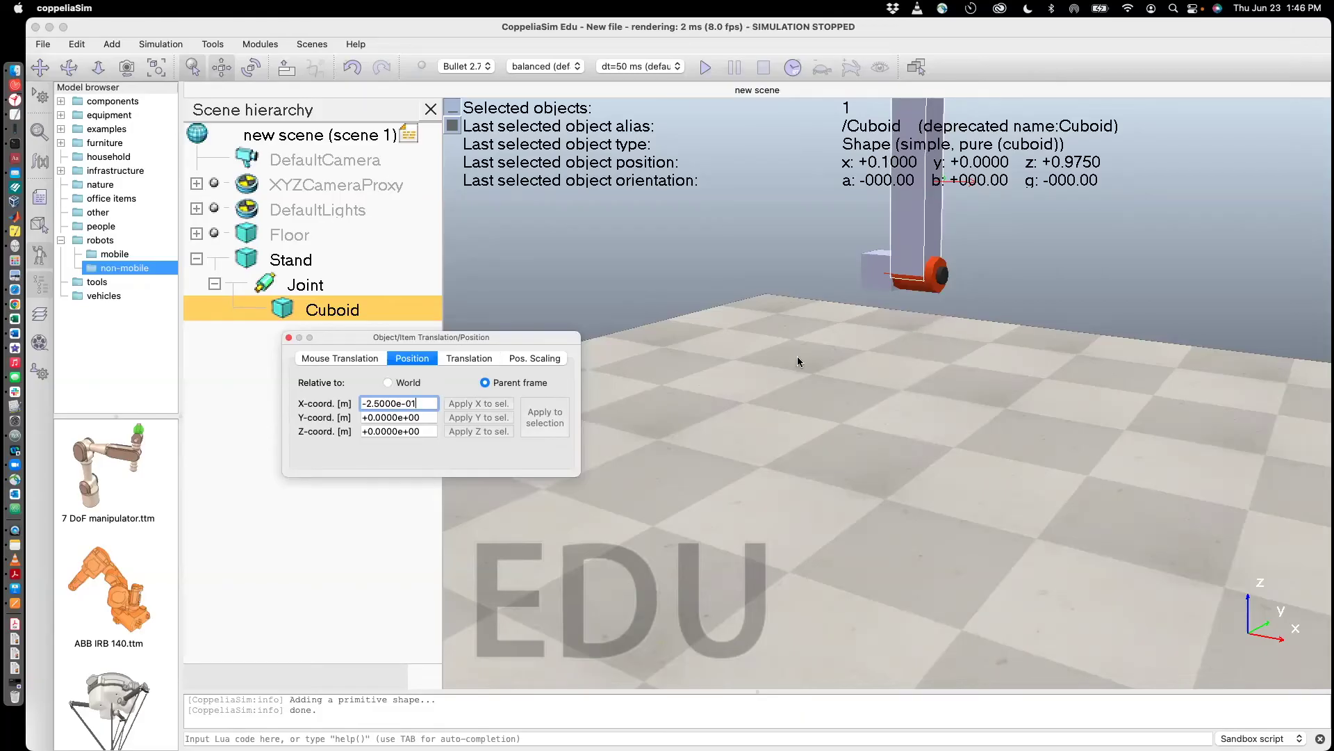
- Run the simulation twice to observe how the stand, joint and cuboid behave, stopping it after each run
scroll(798, 356, down, 3)
scroll(798, 355, down, 3)
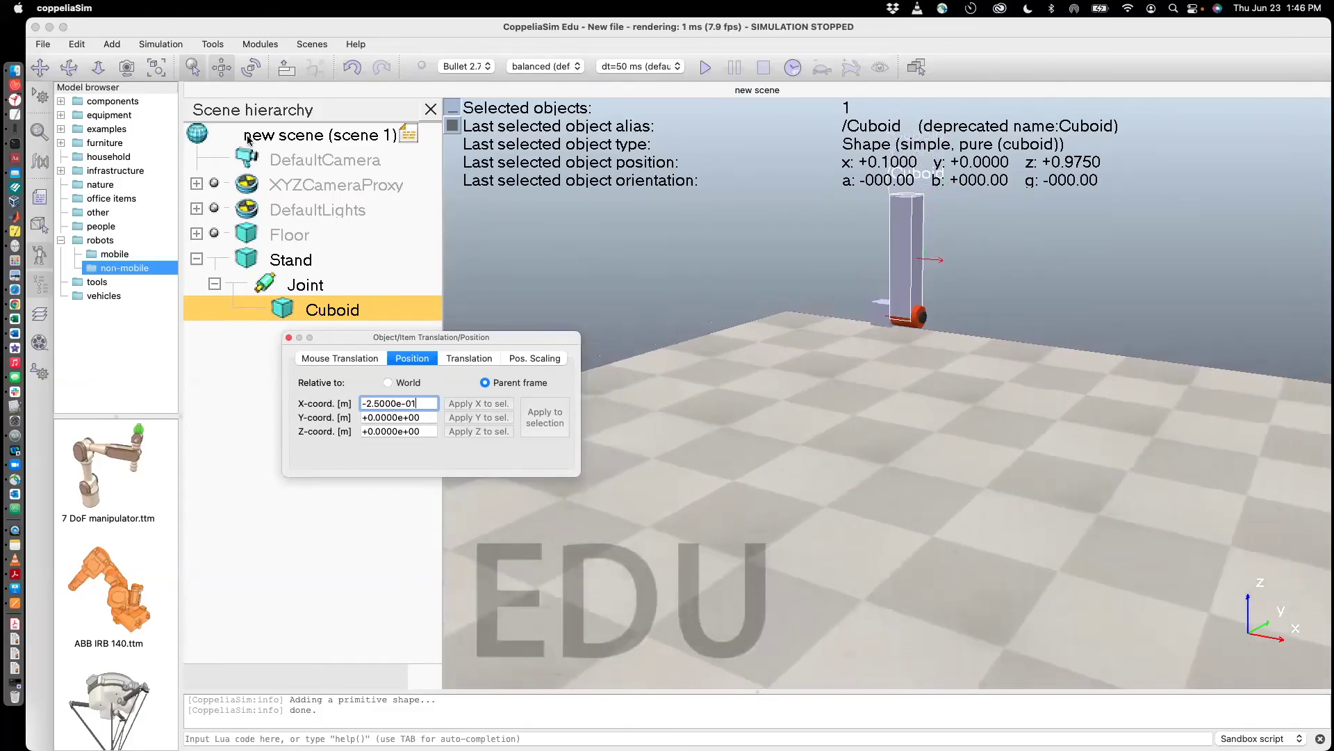
click(41, 68)
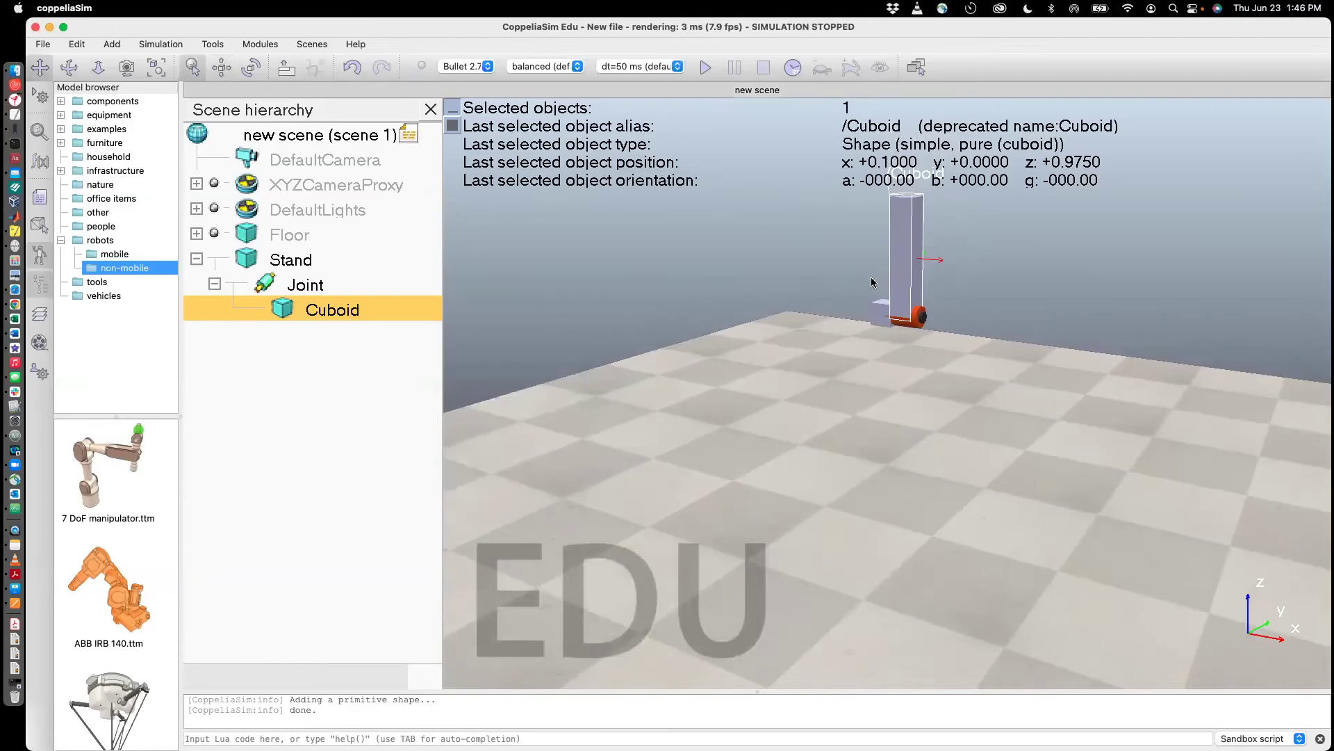
middle_drag(840, 347, 802, 393)
drag(801, 389, 803, 390)
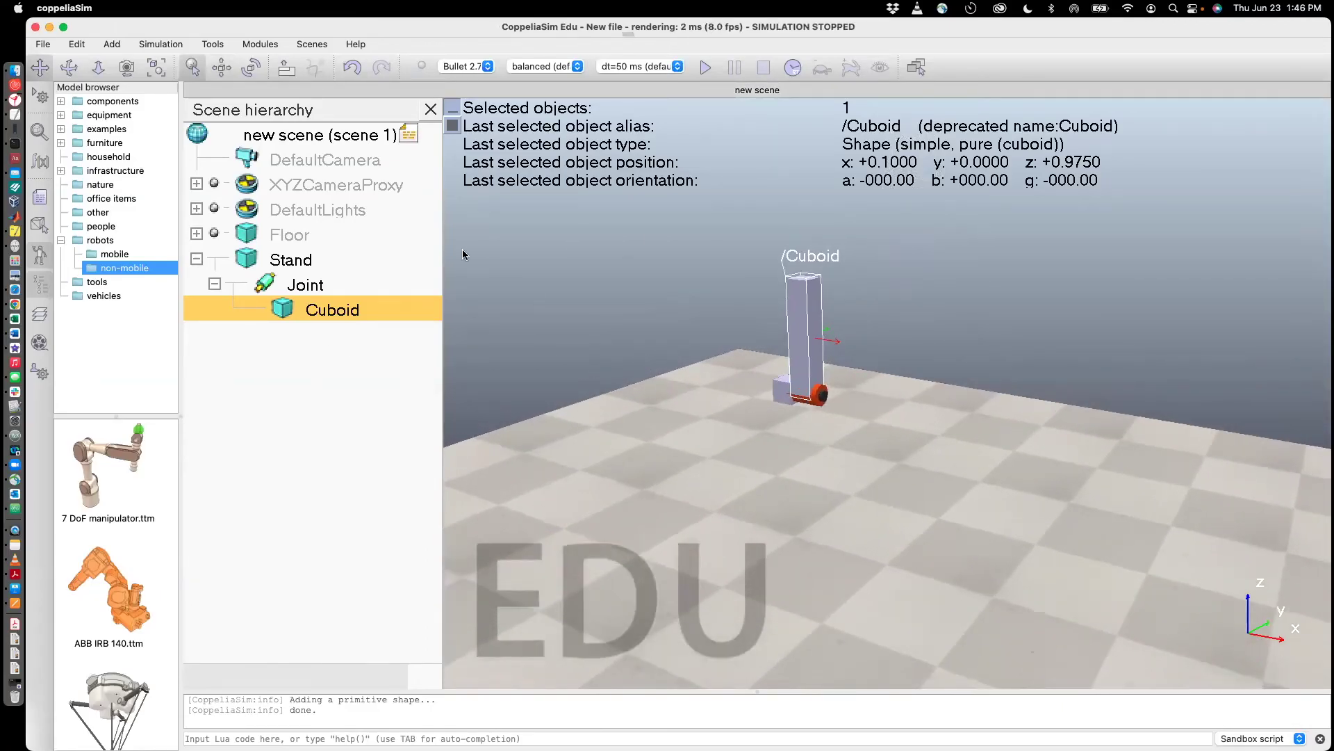
click(703, 67)
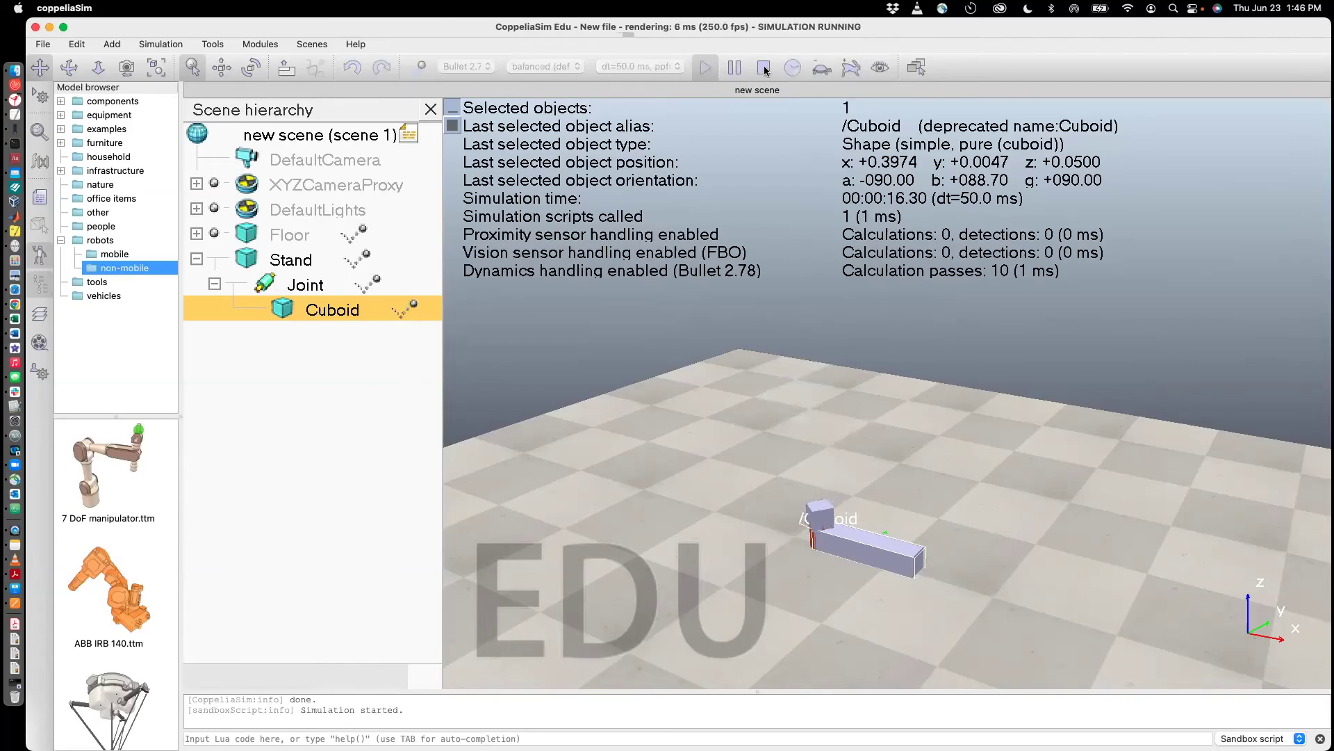
click(764, 68)
click(706, 68)
click(764, 67)
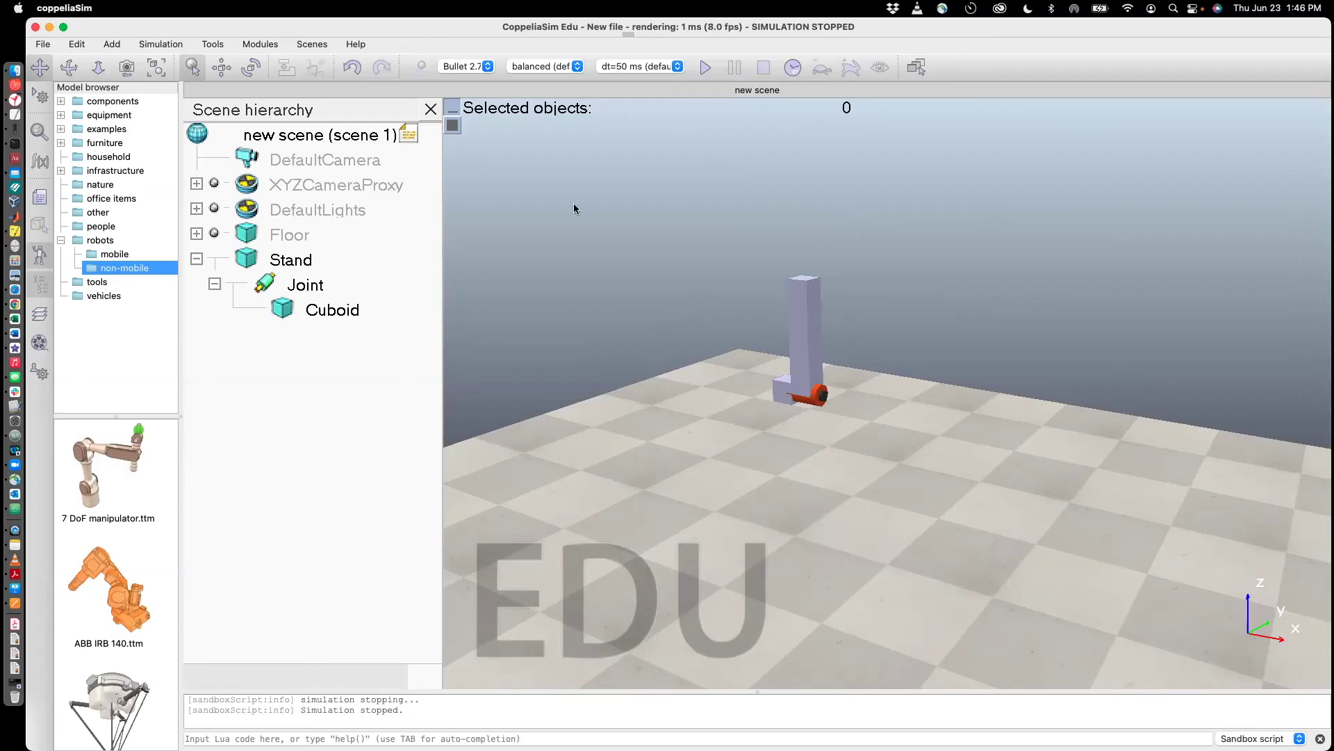
- Make the Stand's body non-dynamic in its rigid body properties and test it with a short simulation run
click(248, 260)
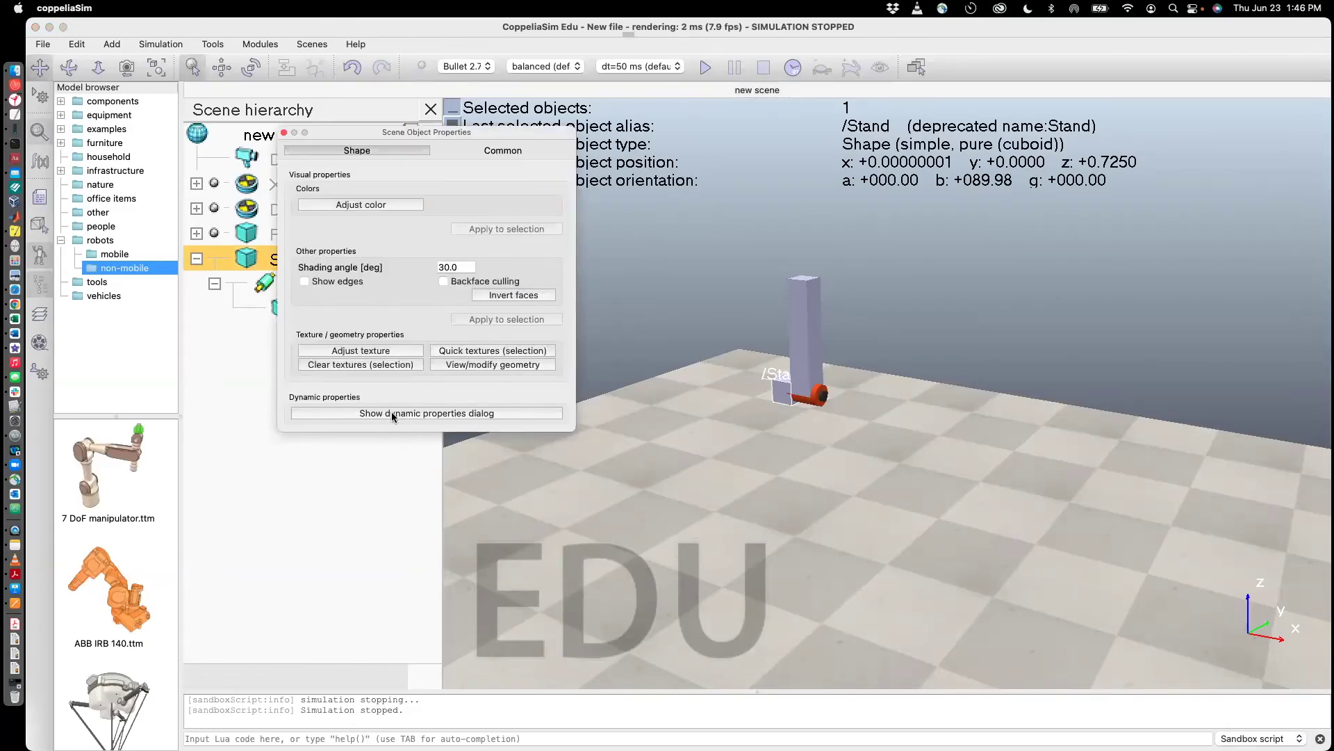
click(392, 414)
click(294, 244)
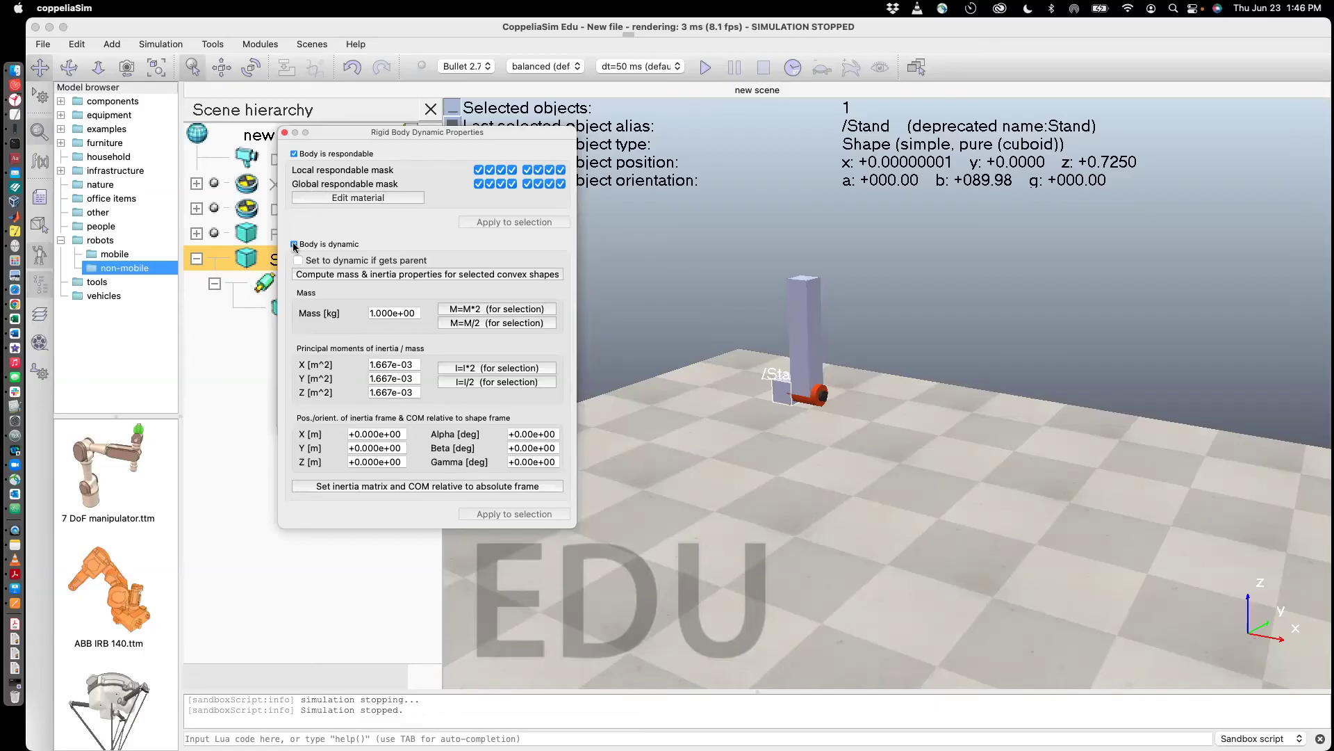
click(294, 244)
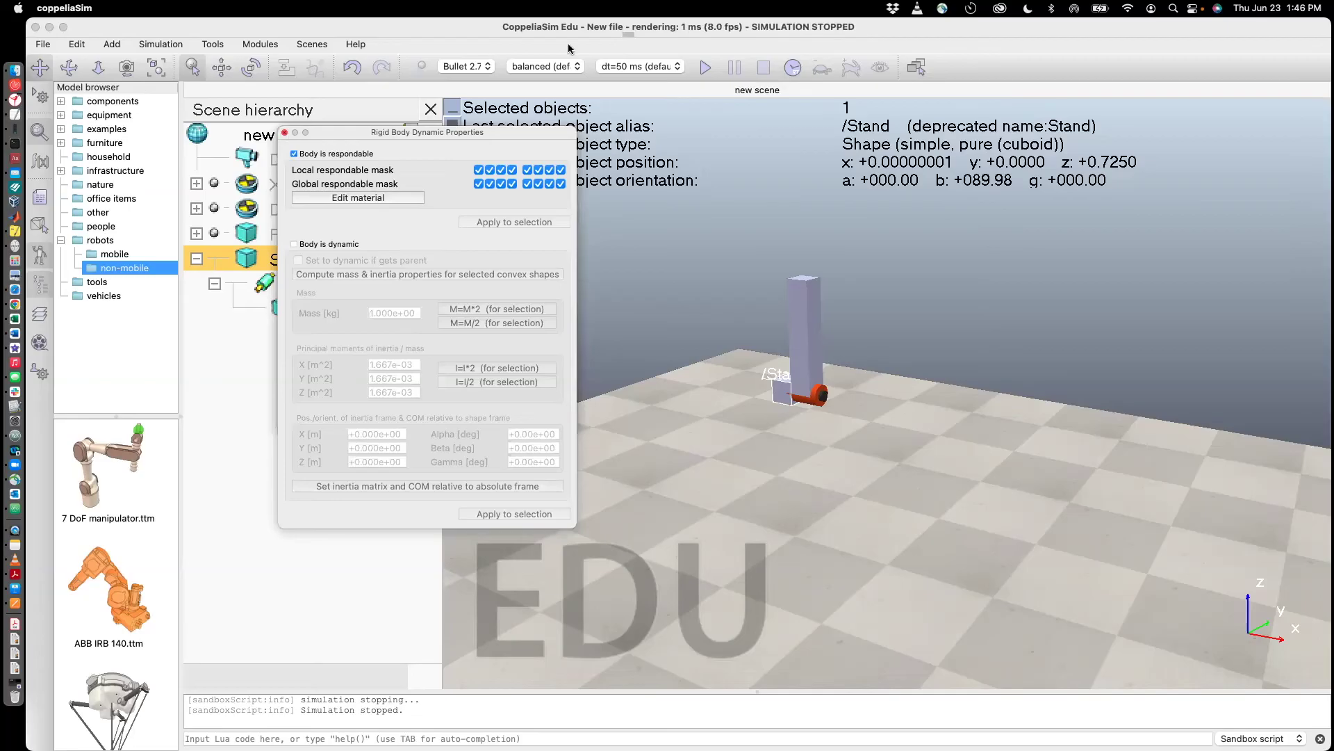
click(285, 132)
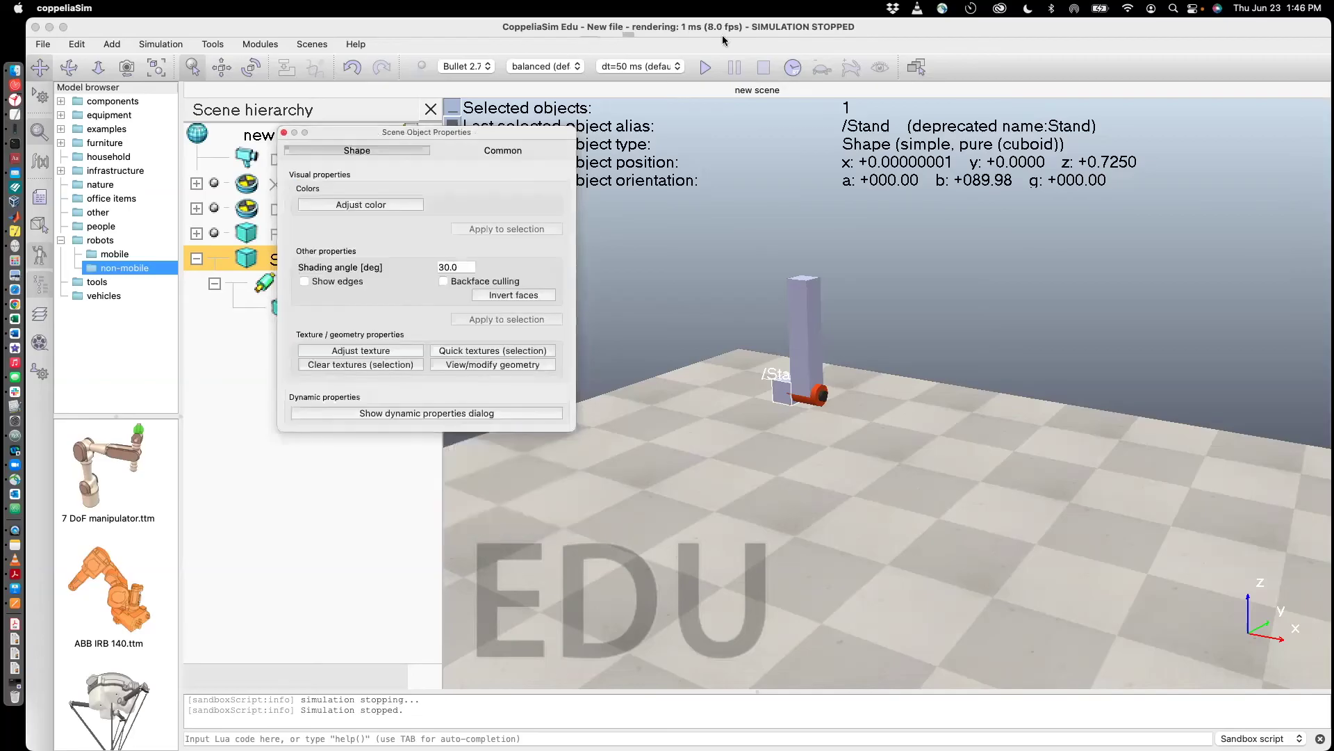
click(705, 68)
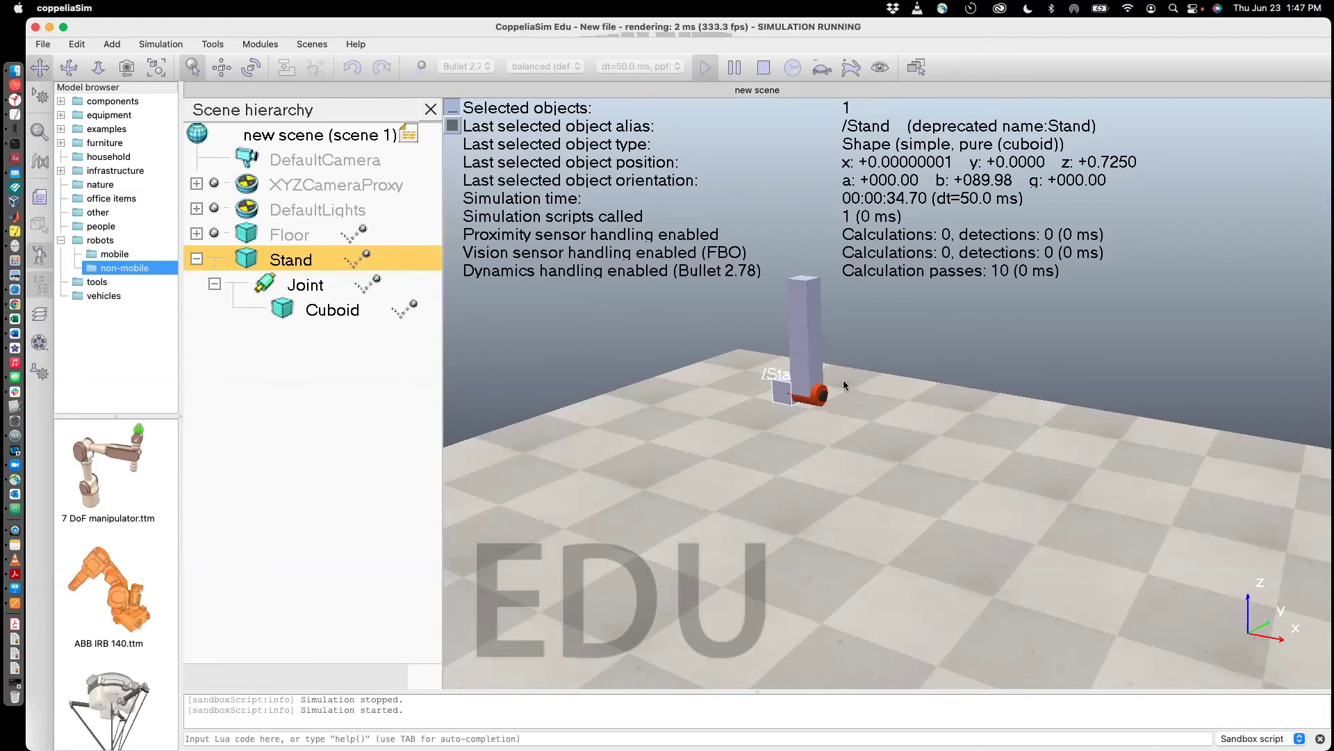
click(765, 70)
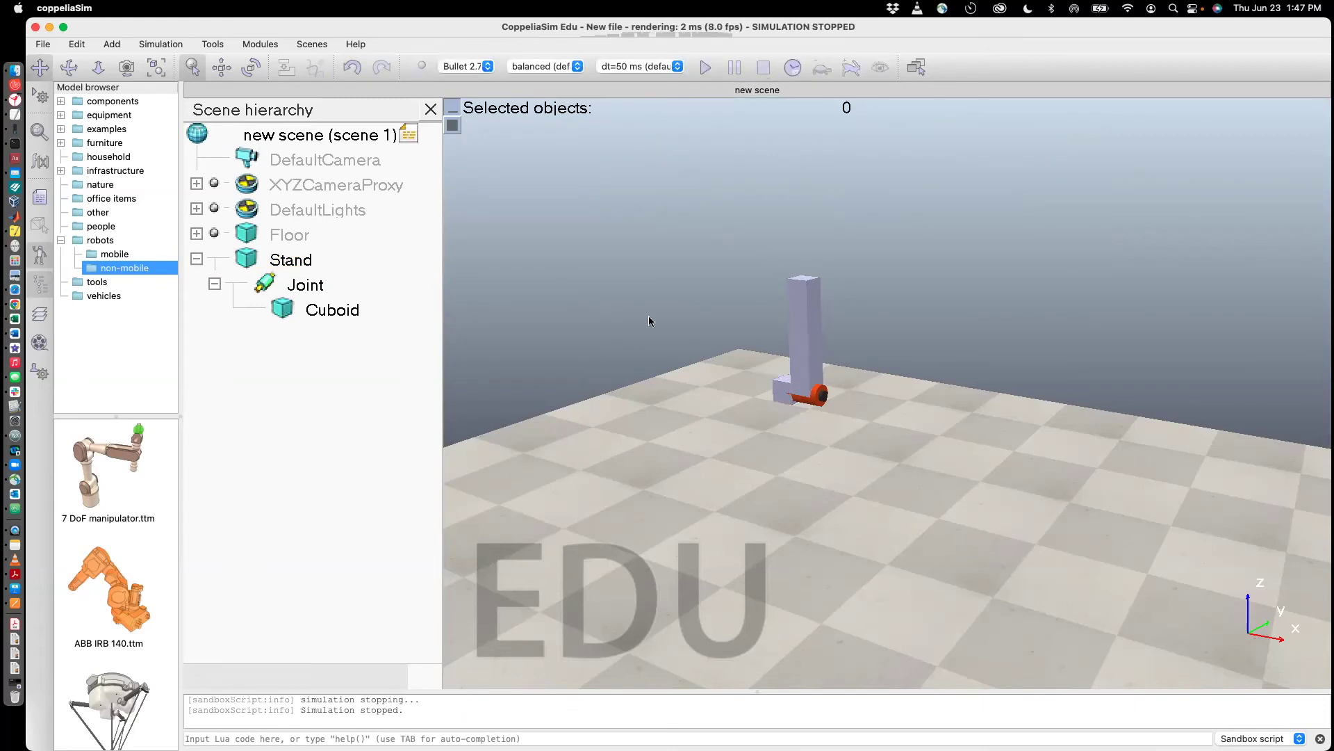
- Set the revolute joint's position to 2 degrees to tilt the cuboid slightly off vertical
double_click(266, 283)
click(394, 219)
triple_click(395, 219)
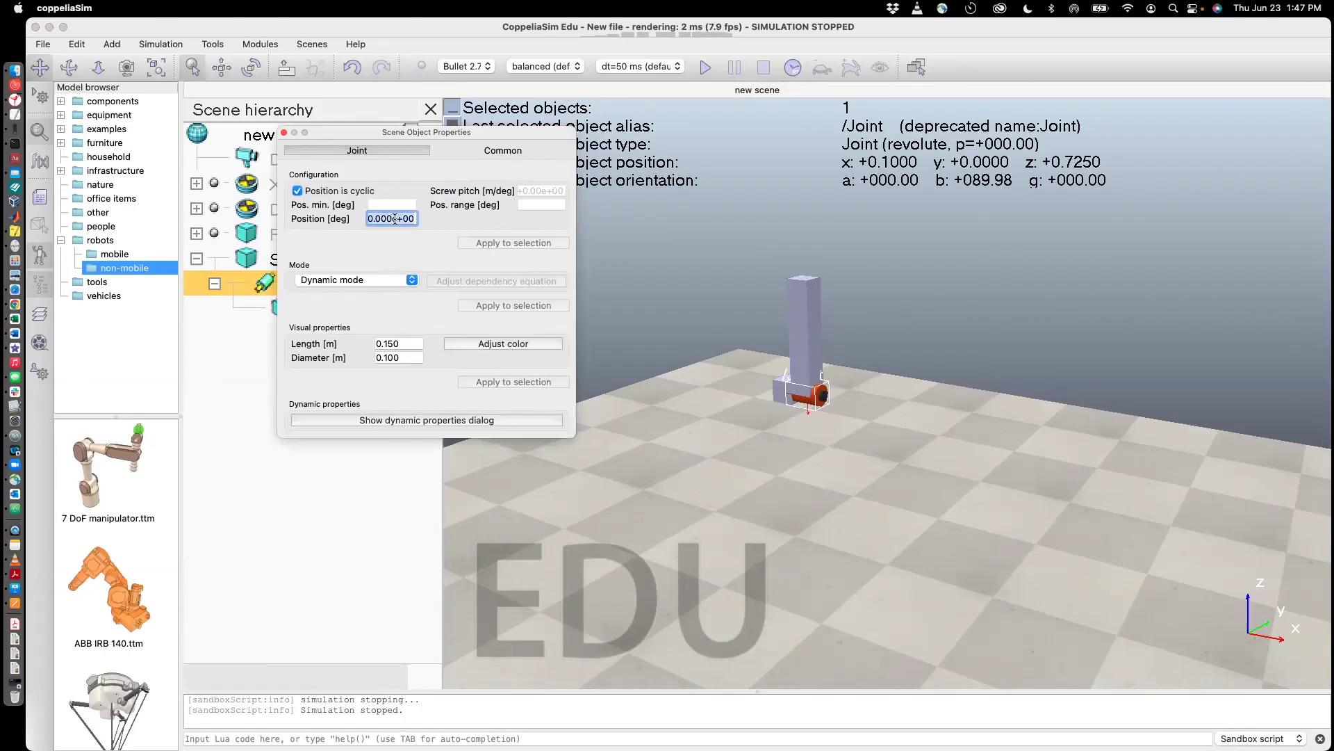
text(2)
key(Return)
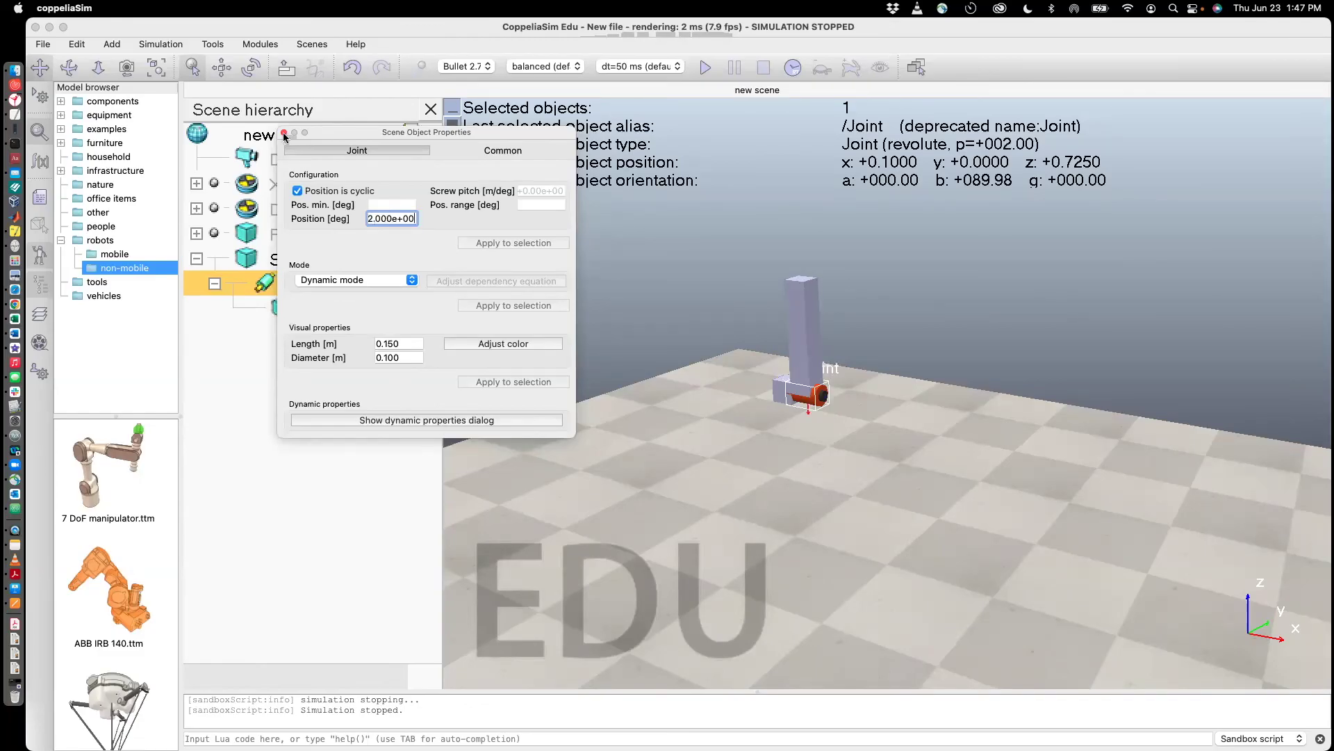
key(Escape)
- Test the tilted link in a simulation run, stop it, and restart the simulation in real-time mode
click(706, 68)
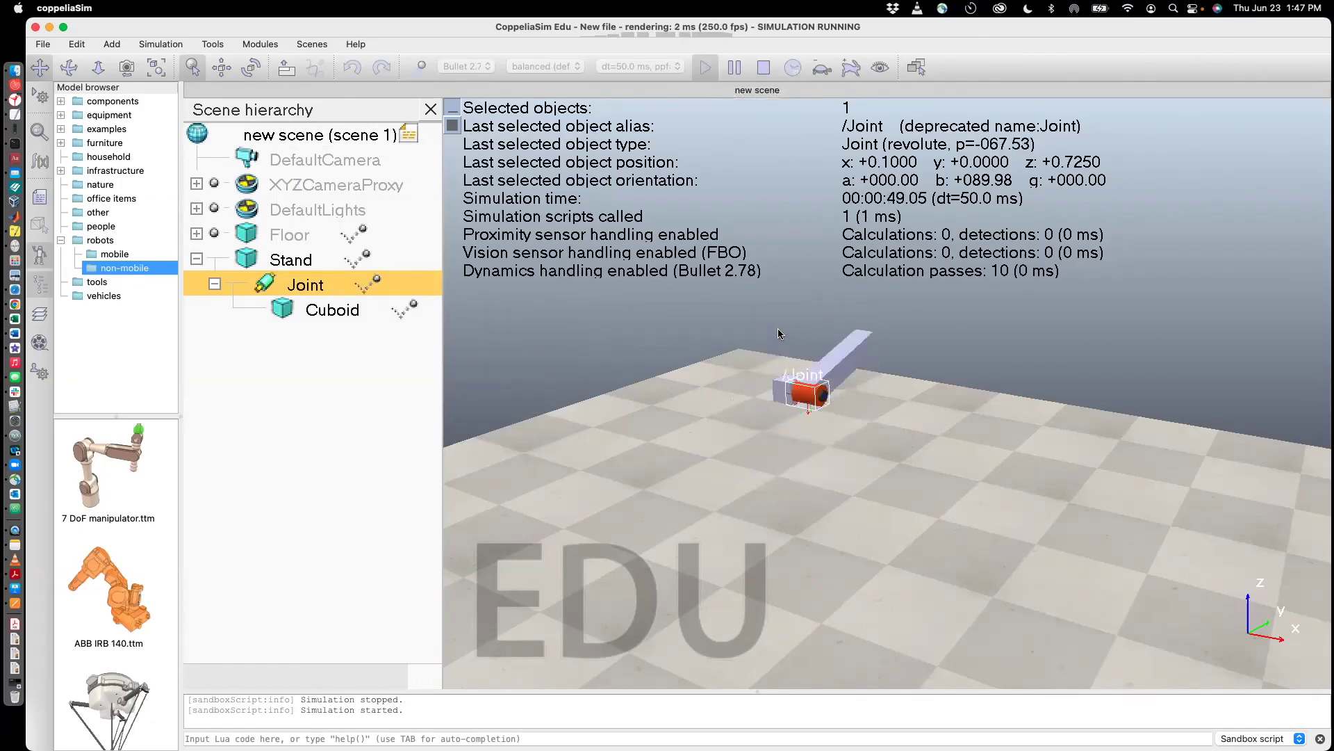
click(762, 69)
click(794, 67)
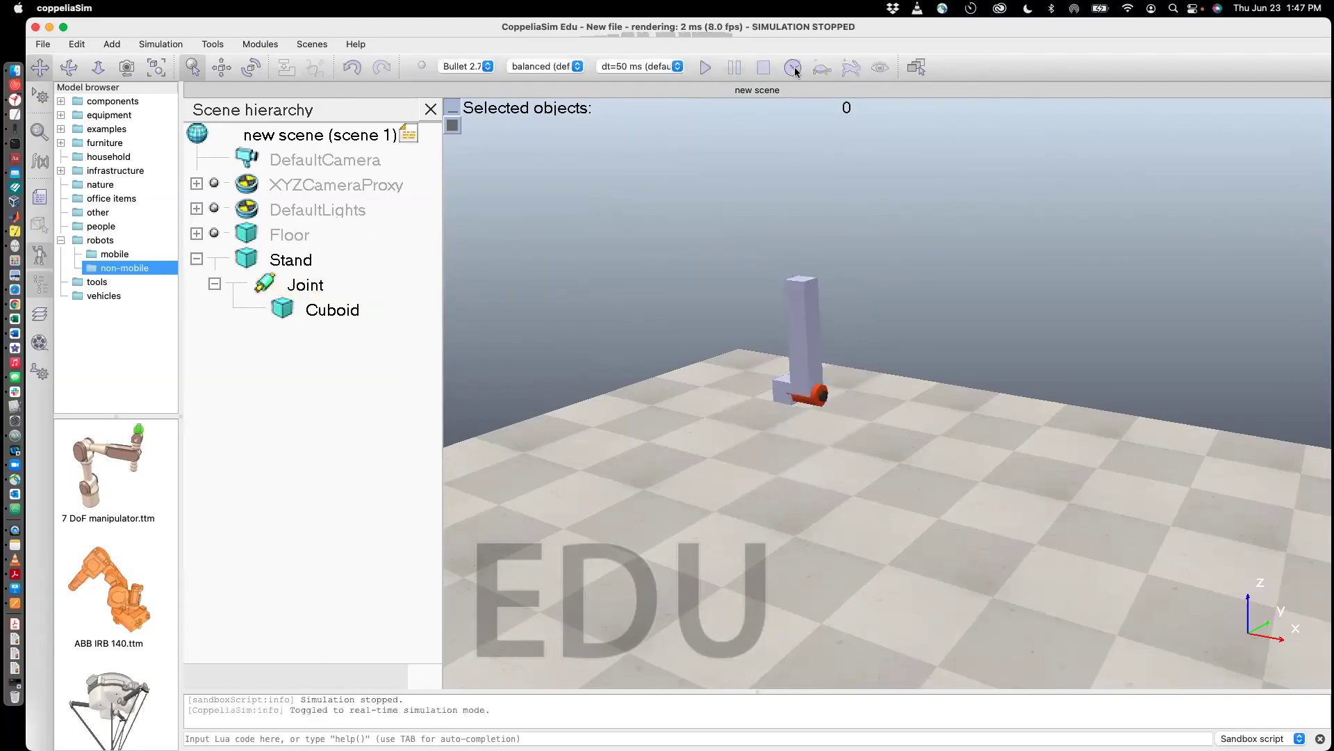
click(706, 66)
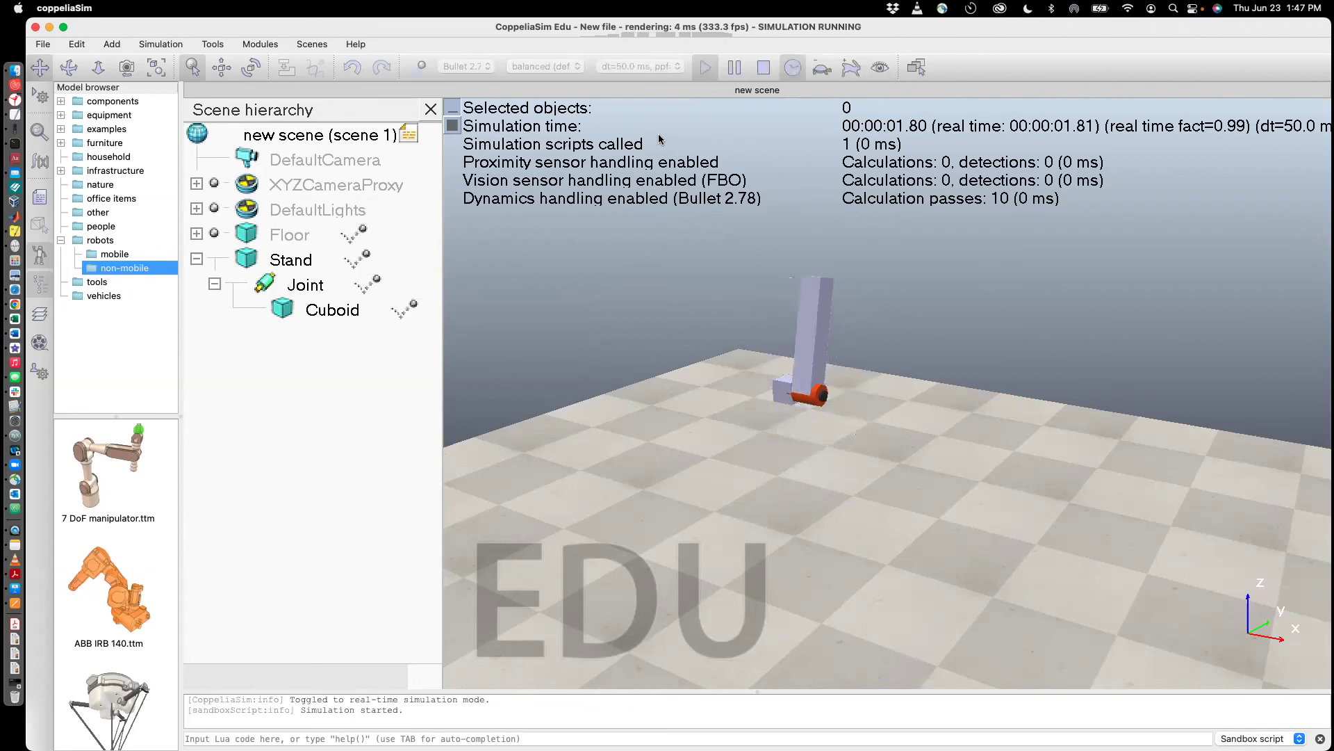